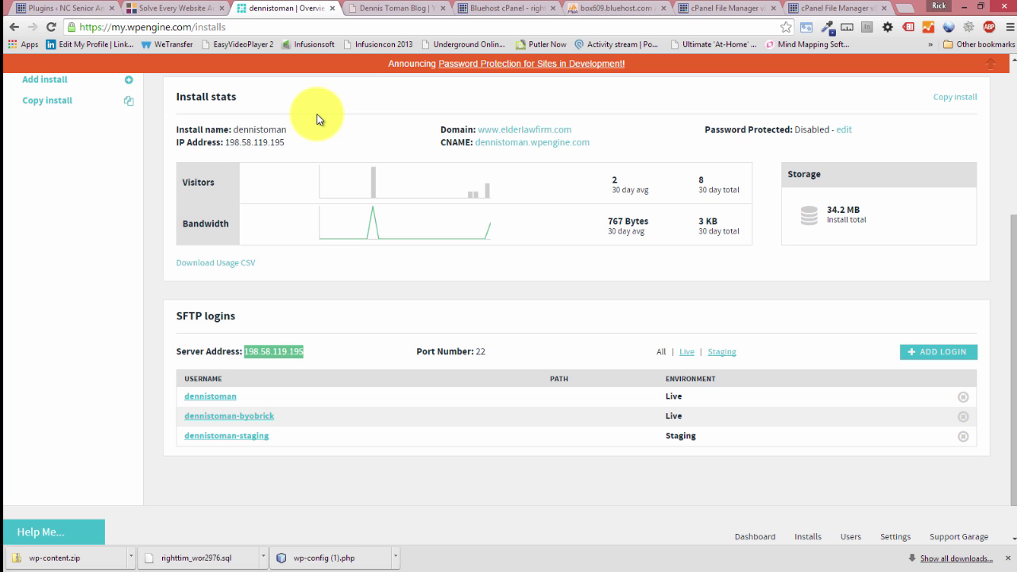
Switch to the byobwebsite account and open the barking install's overview to review its stats and SFTP logins.
{"action": "scroll", "coordinate": [335, 186], "scroll_direction": "up", "scroll_amount": 3}
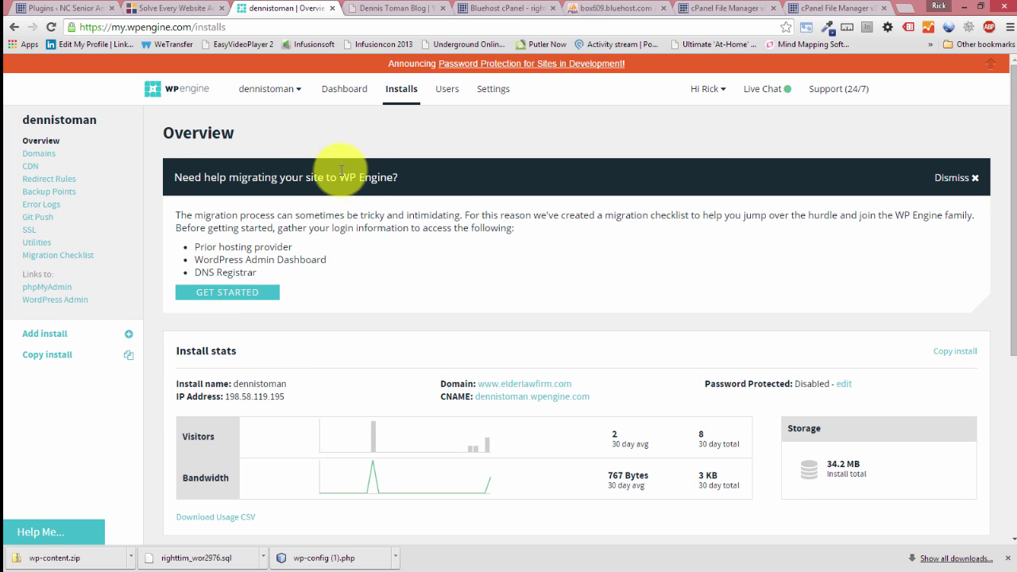
{"action": "left_click", "coordinate": [294, 90]}
{"action": "left_click", "coordinate": [283, 119]}
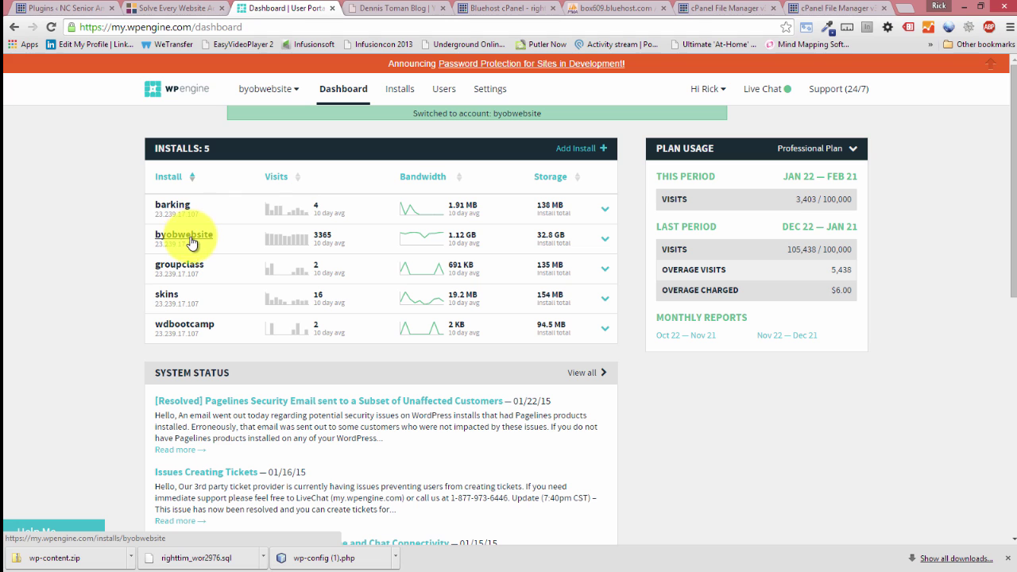
{"action": "left_click", "coordinate": [180, 208]}
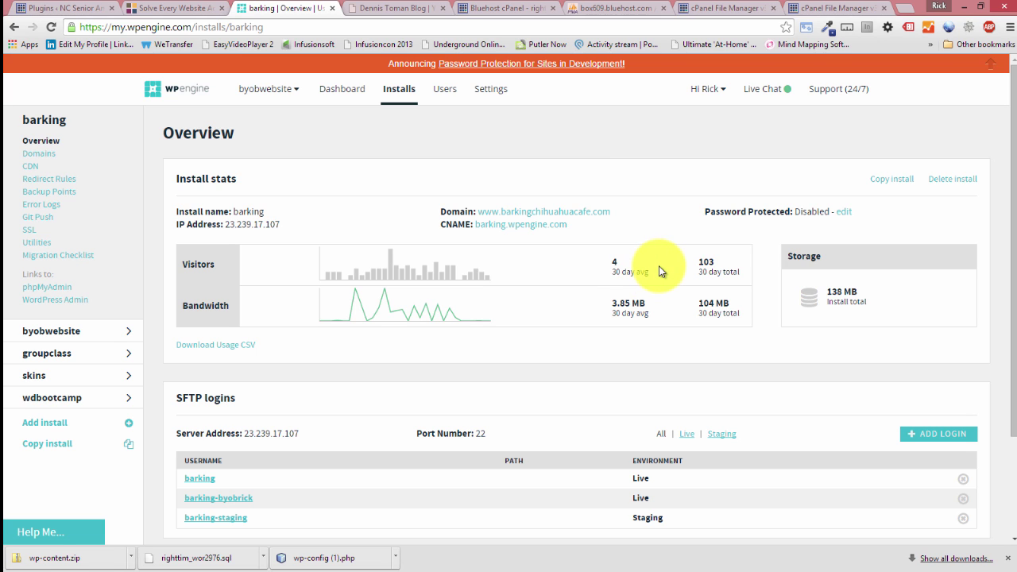
{"action": "scroll", "coordinate": [620, 268], "scroll_direction": "down", "scroll_amount": 3}
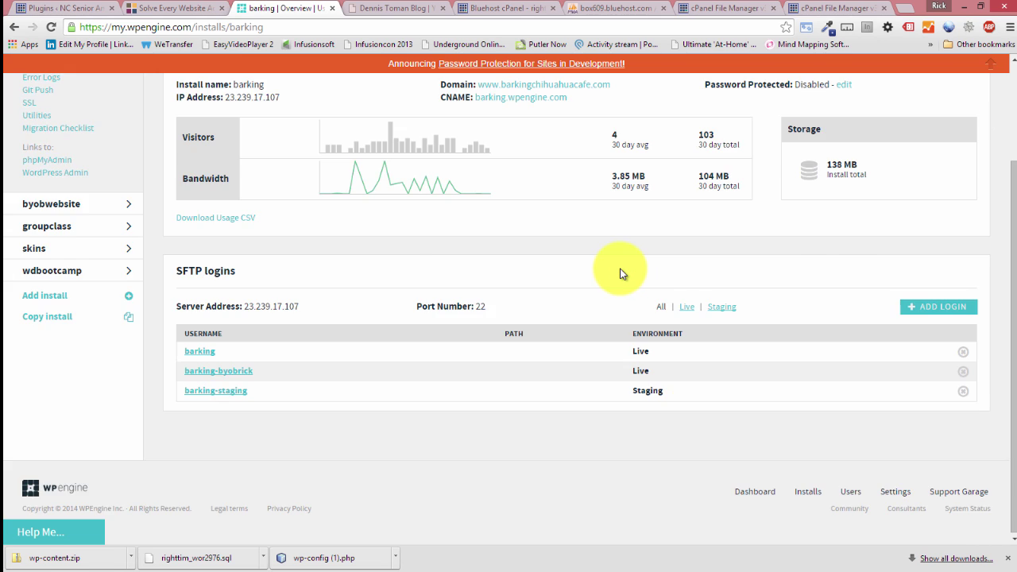
{"action": "scroll", "coordinate": [621, 270], "scroll_direction": "up", "scroll_amount": 2}
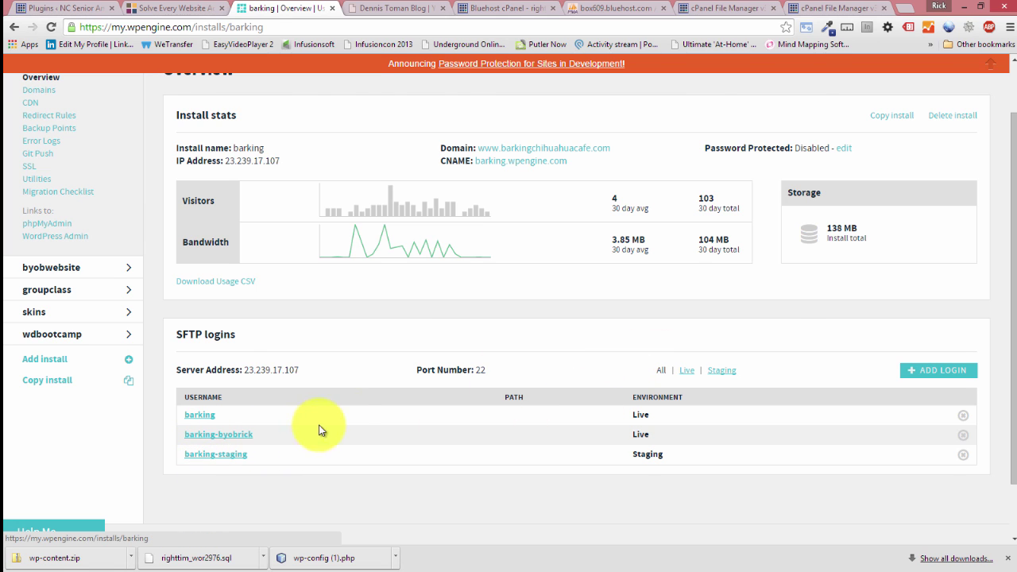
{"action": "scroll", "coordinate": [356, 416], "scroll_direction": "up", "scroll_amount": 1}
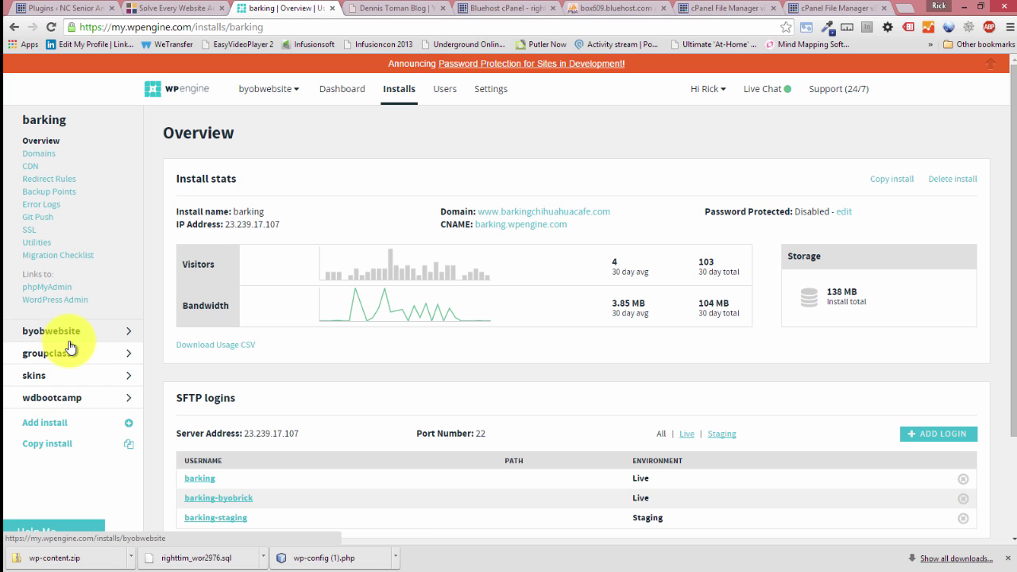
Look through the barking install's Domains, CDN and Redirect Rules pages.
{"action": "left_click", "coordinate": [41, 154]}
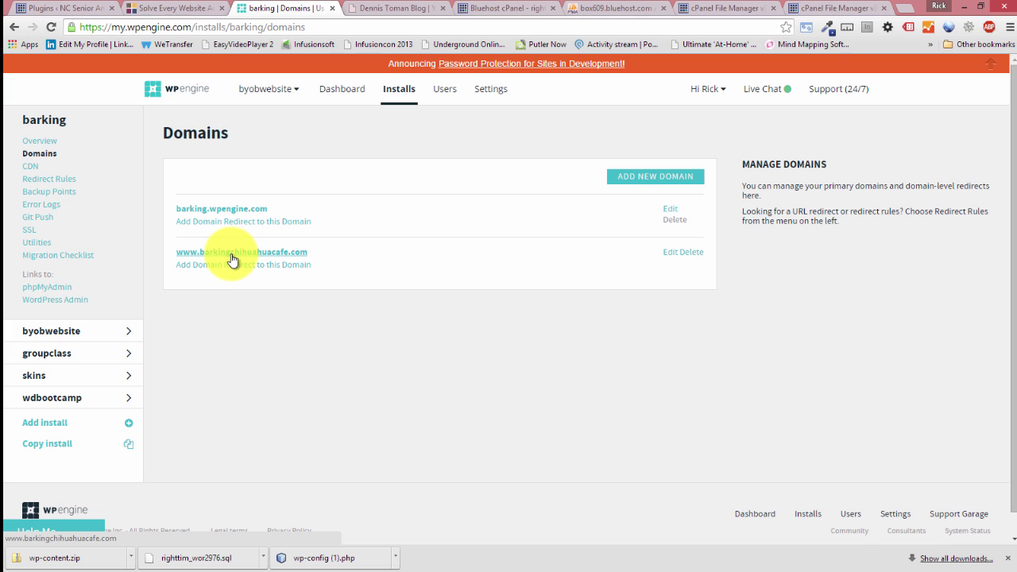
{"action": "left_click", "coordinate": [30, 166]}
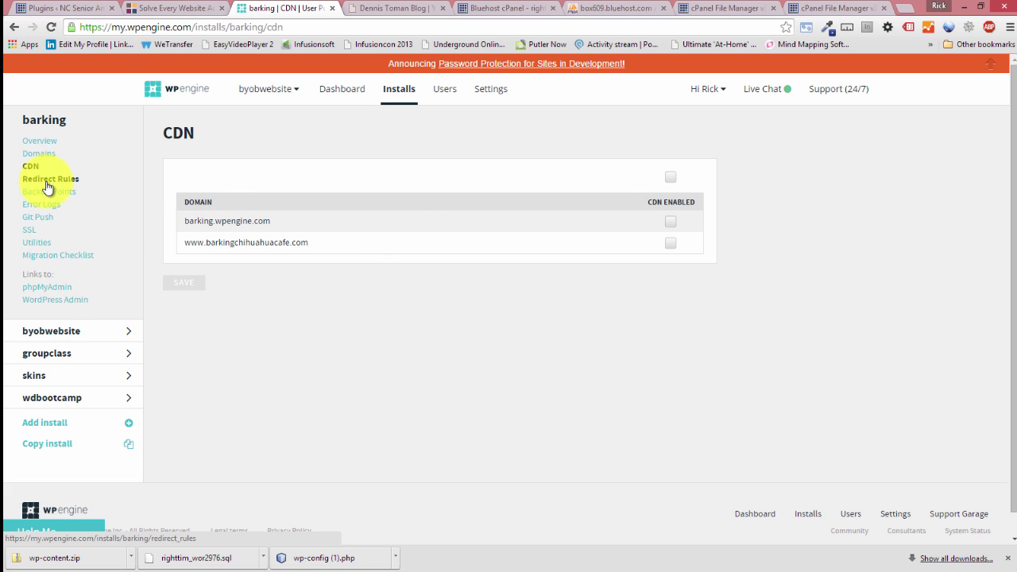
{"action": "left_click", "coordinate": [49, 181]}
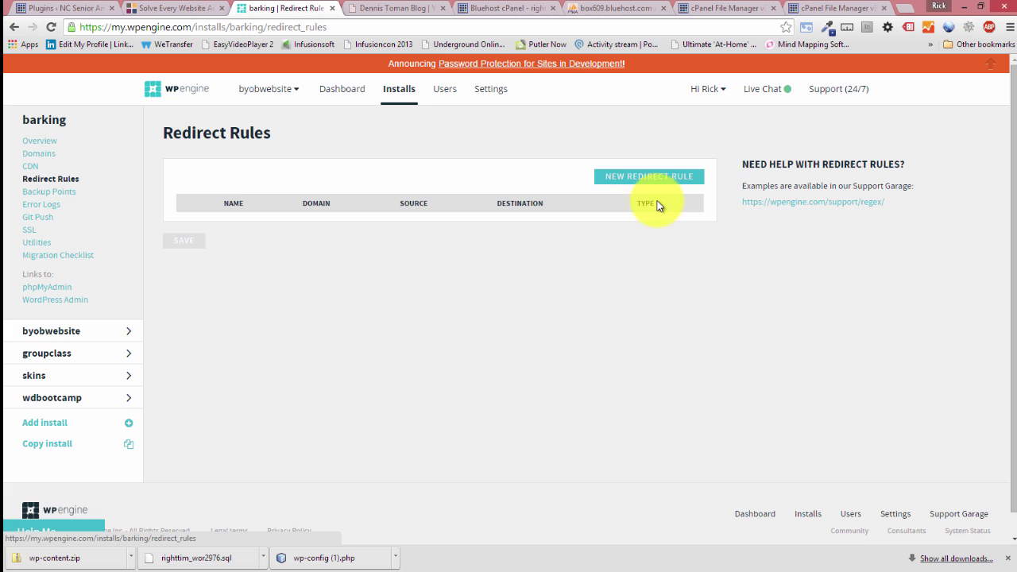
Examine the barking install's backup points, including the daily checkpoints and the ones around the WordPress upgrade.
{"action": "left_click", "coordinate": [57, 193]}
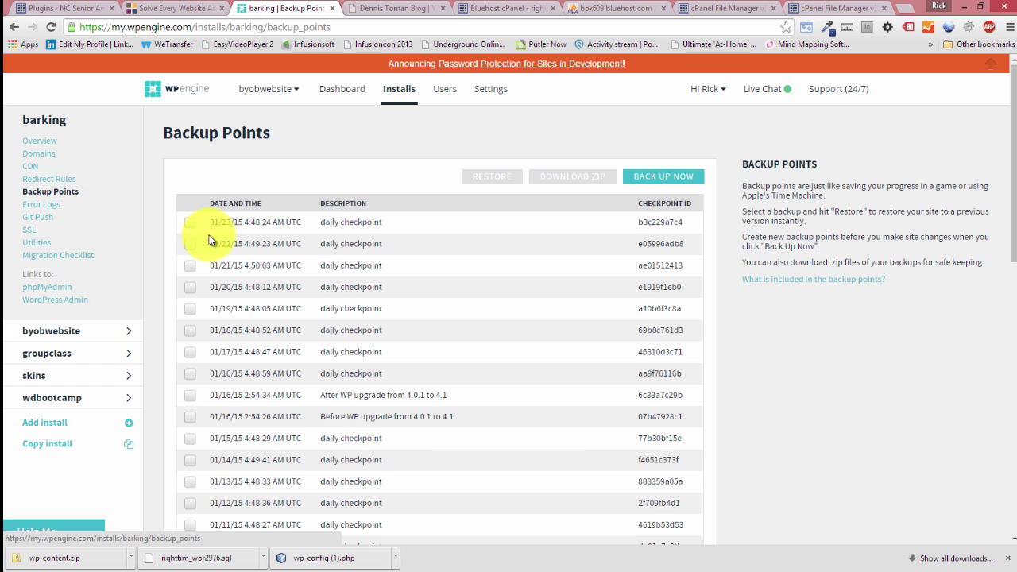
{"action": "scroll", "coordinate": [256, 243], "scroll_direction": "down", "scroll_amount": 2}
{"action": "scroll", "coordinate": [256, 245], "scroll_direction": "down", "scroll_amount": 6}
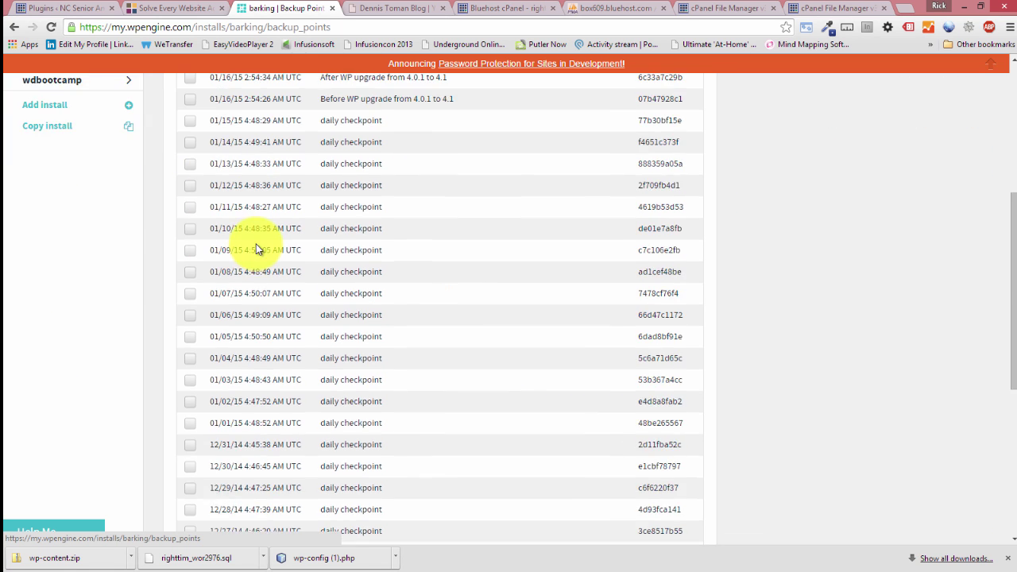
{"action": "scroll", "coordinate": [256, 245], "scroll_direction": "up", "scroll_amount": 5}
{"action": "scroll", "coordinate": [264, 248], "scroll_direction": "up", "scroll_amount": 2}
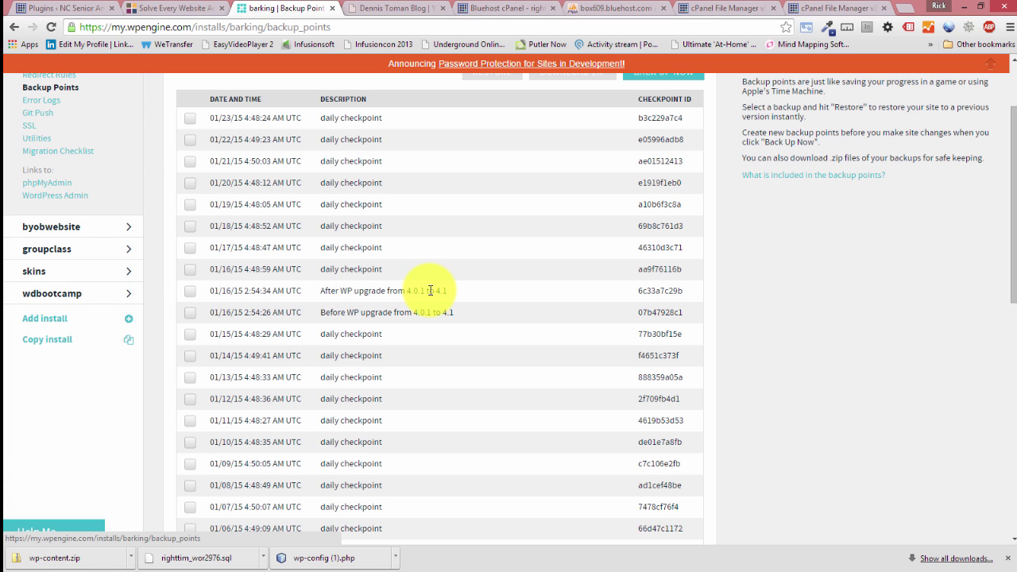
{"action": "scroll", "coordinate": [429, 290], "scroll_direction": "up", "scroll_amount": 2}
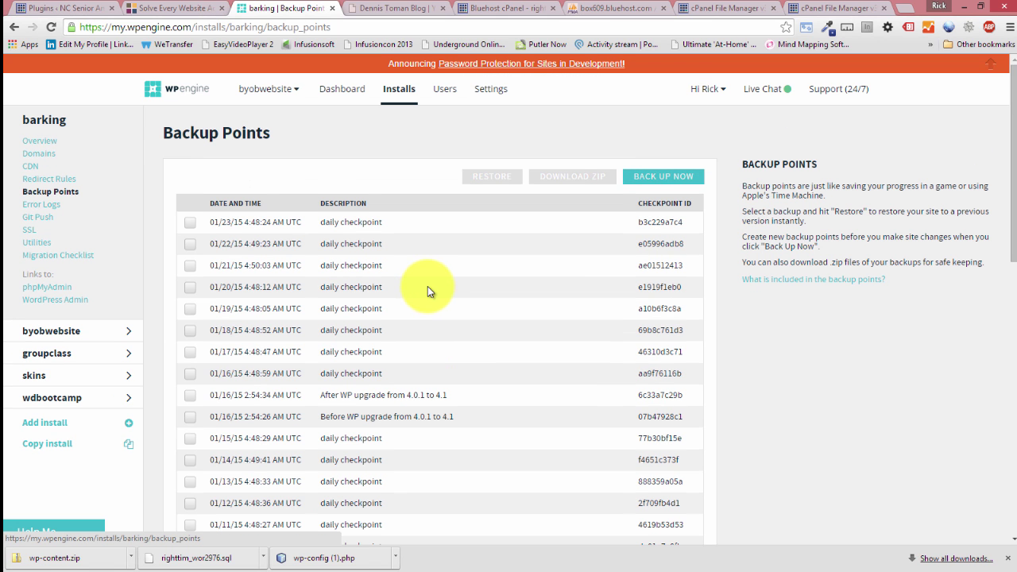
Review the barking install's error logs and its Utilities options for password protection and caching.
{"action": "left_click", "coordinate": [49, 206]}
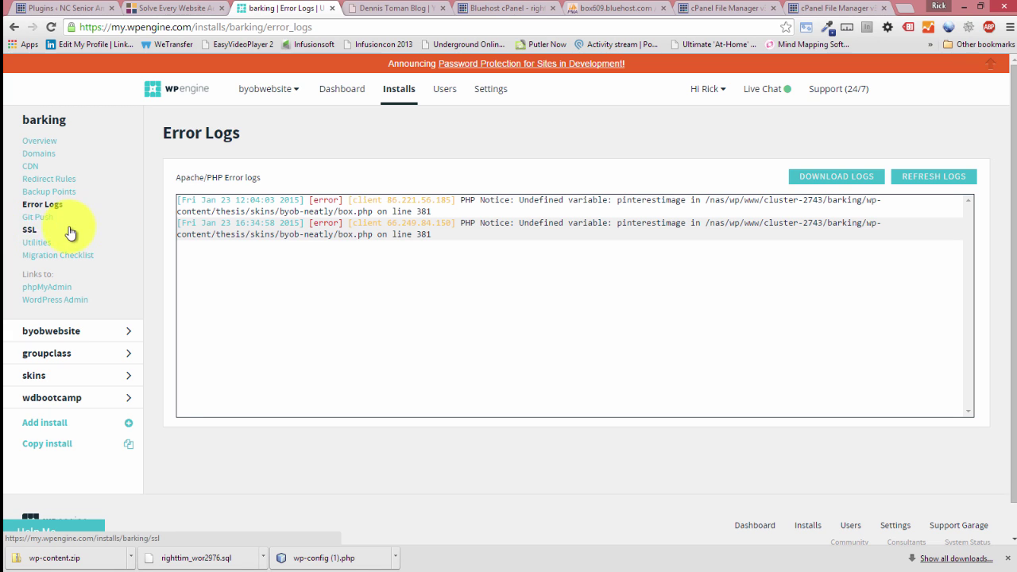
{"action": "left_click", "coordinate": [40, 243]}
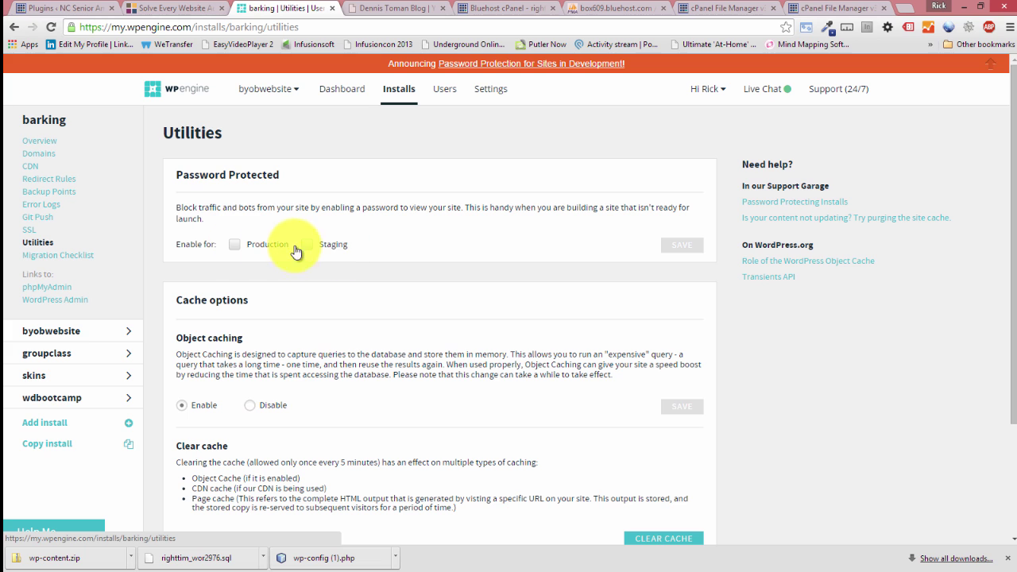
{"action": "scroll", "coordinate": [213, 206], "scroll_direction": "down", "scroll_amount": 3}
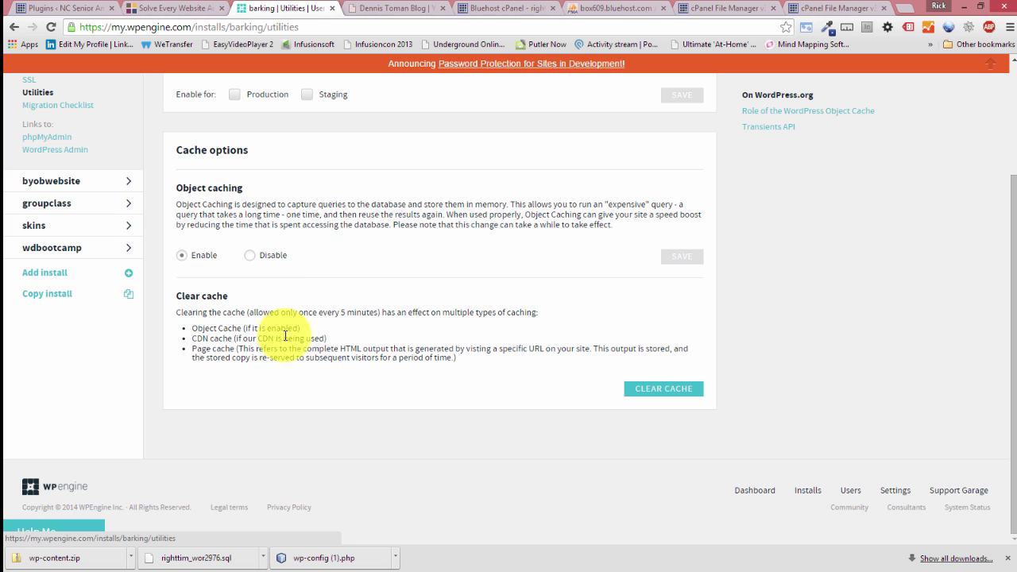
{"action": "scroll", "coordinate": [349, 290], "scroll_direction": "up", "scroll_amount": 2}
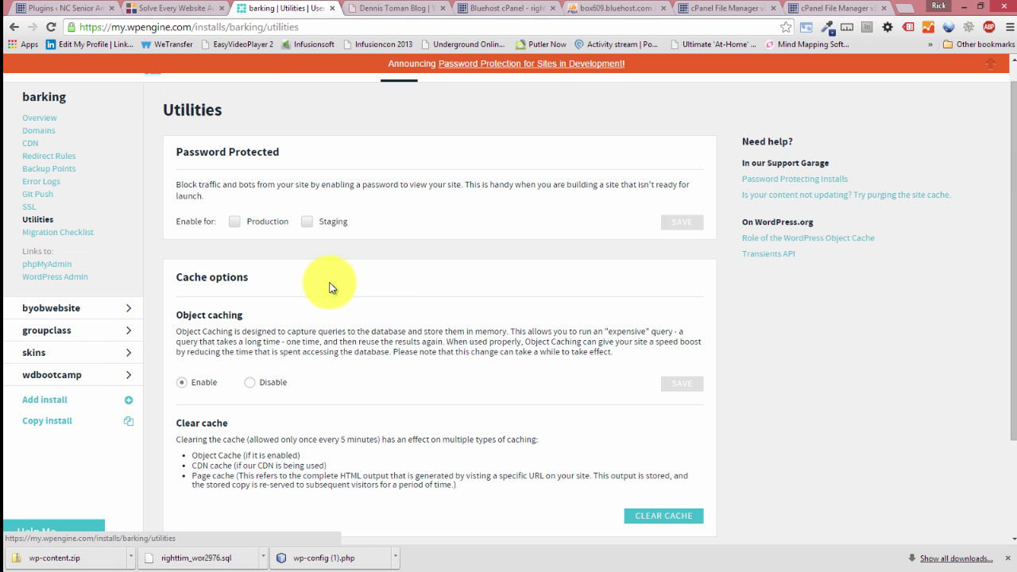
Read through the barking install's migration checklist, from Setup to the DNS instructions under Launch.
{"action": "left_click", "coordinate": [77, 234]}
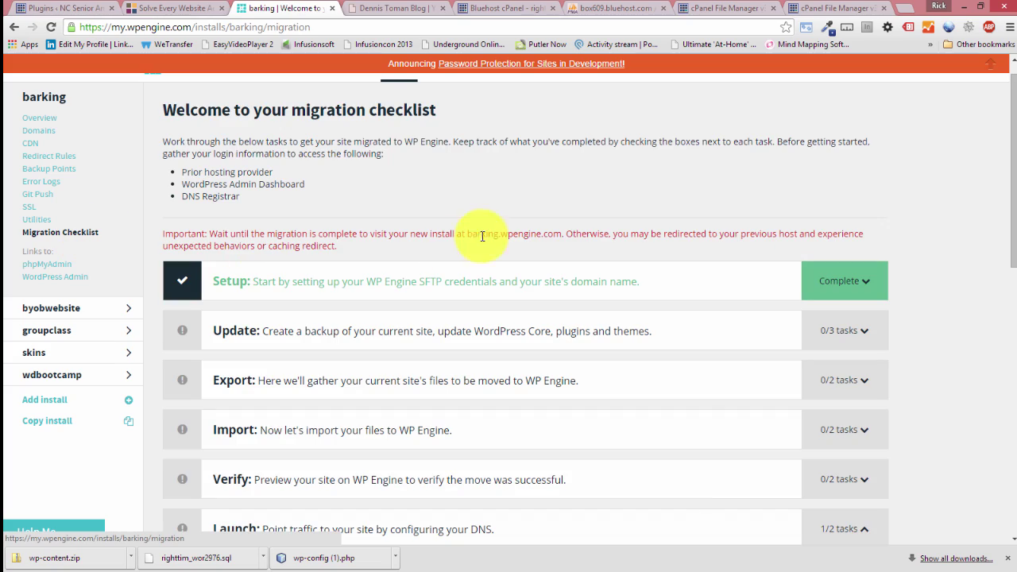
{"action": "scroll", "coordinate": [519, 227], "scroll_direction": "down", "scroll_amount": 9}
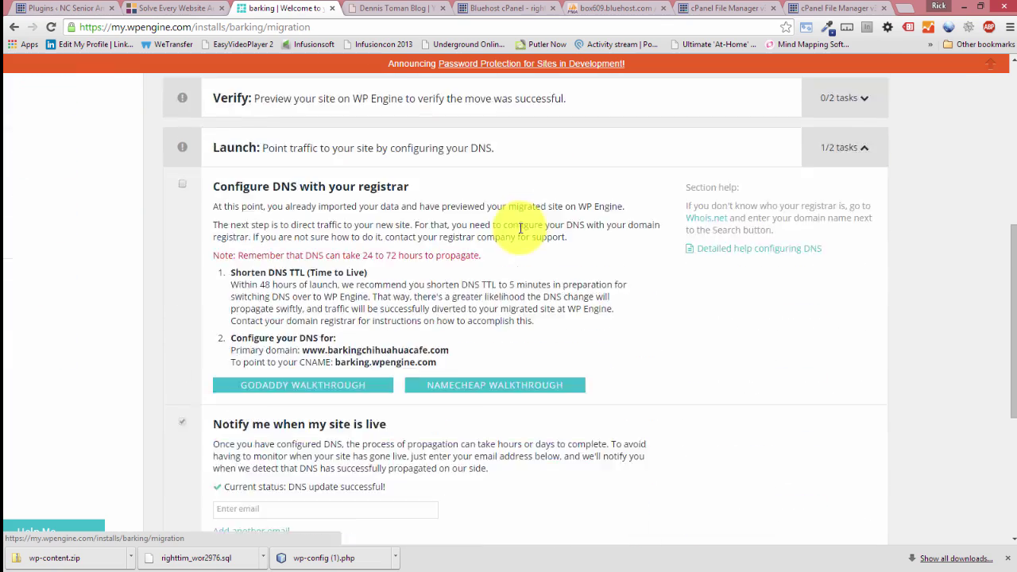
{"action": "scroll", "coordinate": [518, 235], "scroll_direction": "up", "scroll_amount": 9}
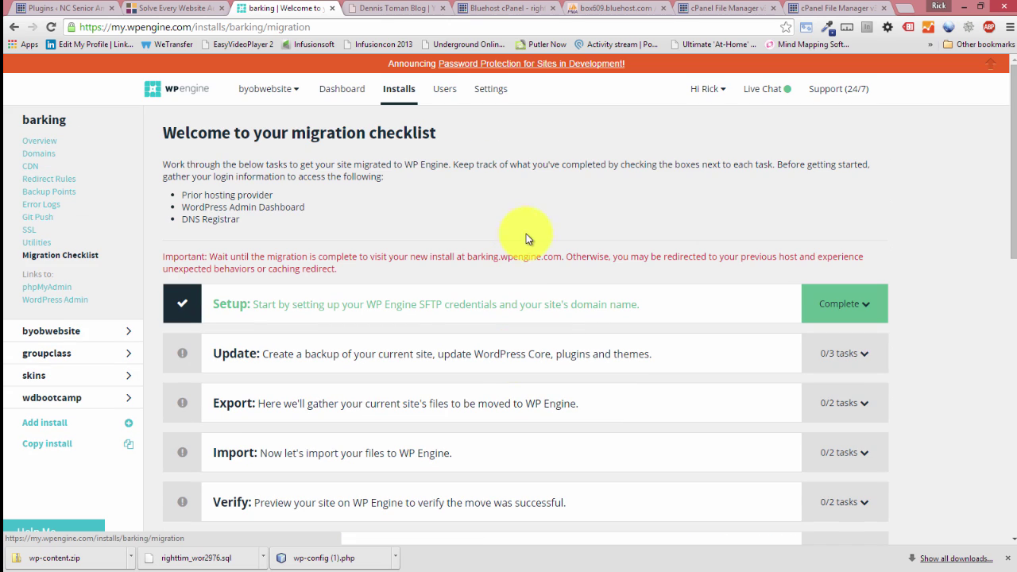
{"action": "scroll", "coordinate": [406, 230], "scroll_direction": "down", "scroll_amount": 1}
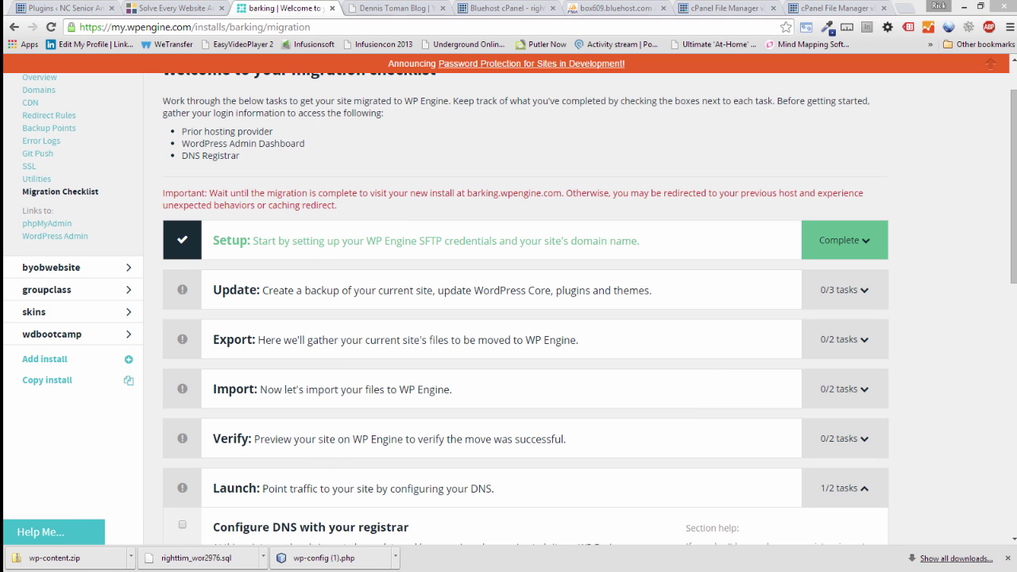
Check the upload in FileZilla, and view the barking install's phpMyAdmin before returning to its migration checklist.
{"action": "key", "text": "alt+Tab"}
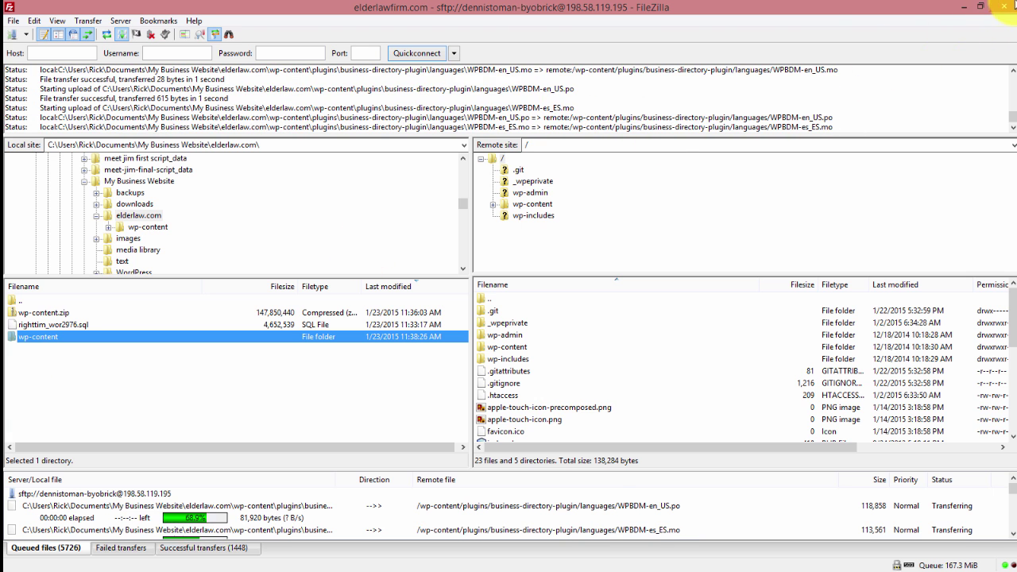
{"action": "left_click", "coordinate": [962, 9]}
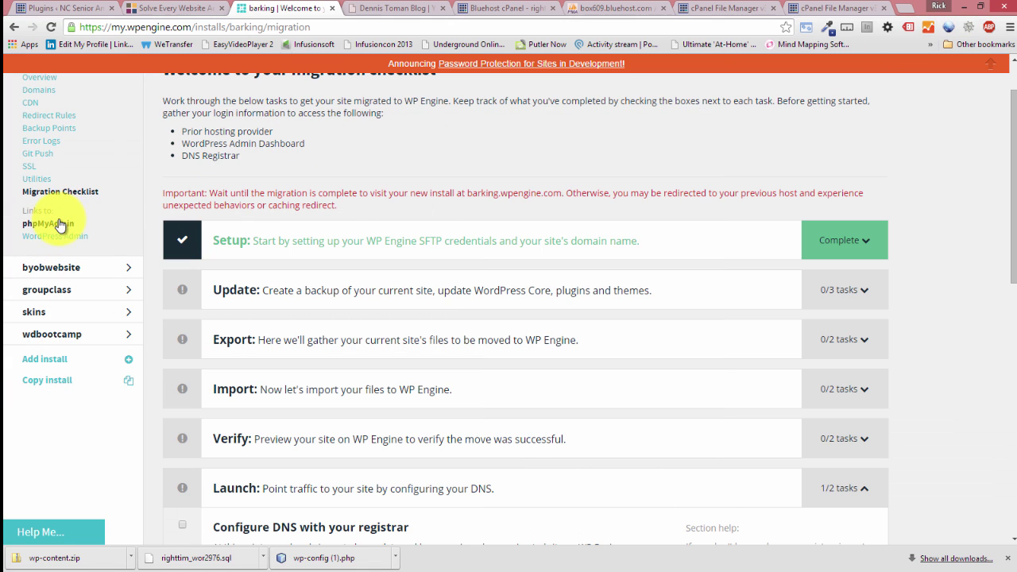
{"action": "left_click", "coordinate": [58, 226]}
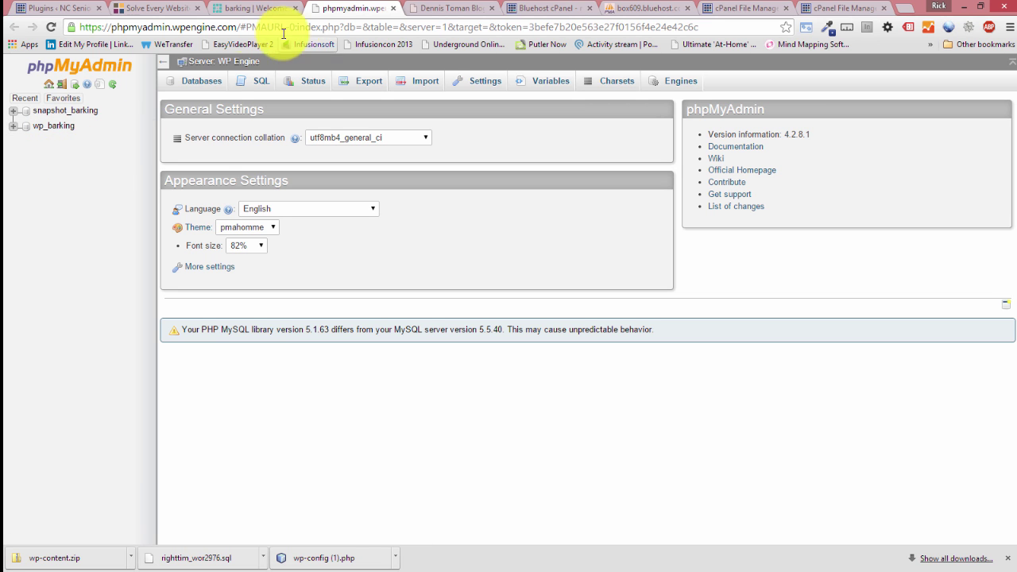
{"action": "left_click", "coordinate": [252, 8]}
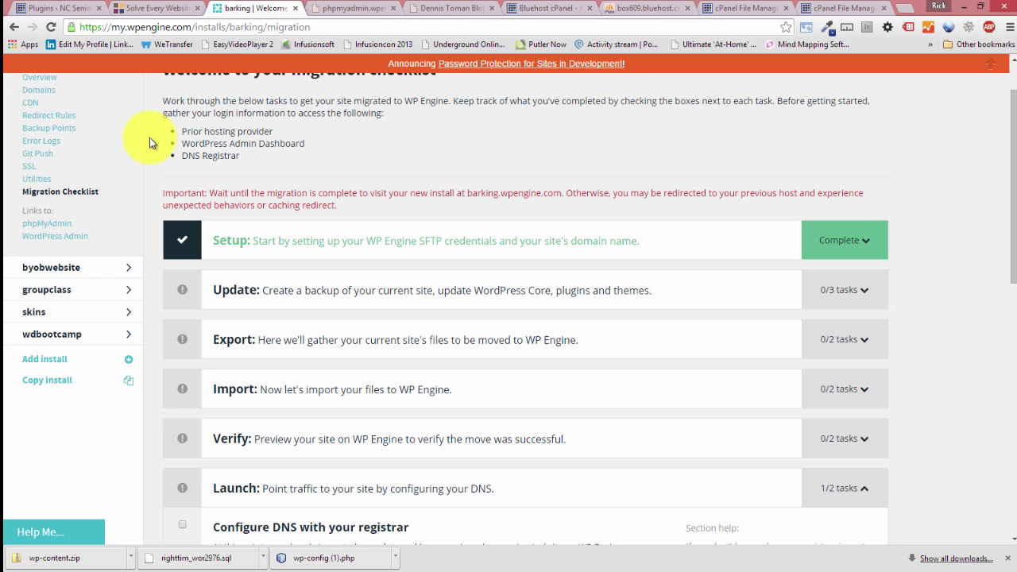
Open the barking install's WordPress admin and go to its WP Engine settings page.
{"action": "left_click", "coordinate": [64, 236]}
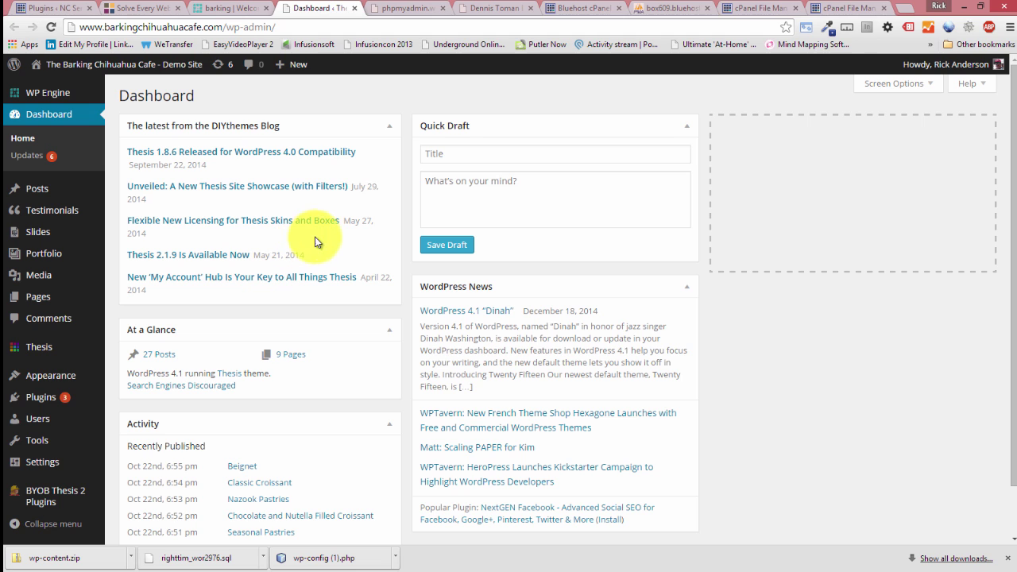
{"action": "mouse_move", "coordinate": [53, 96]}
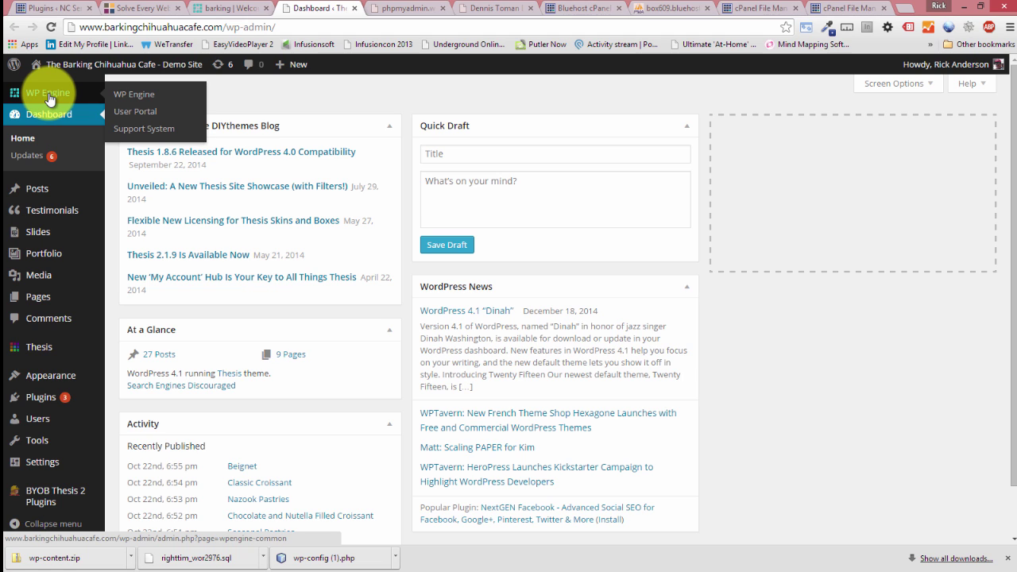
{"action": "left_click", "coordinate": [143, 97]}
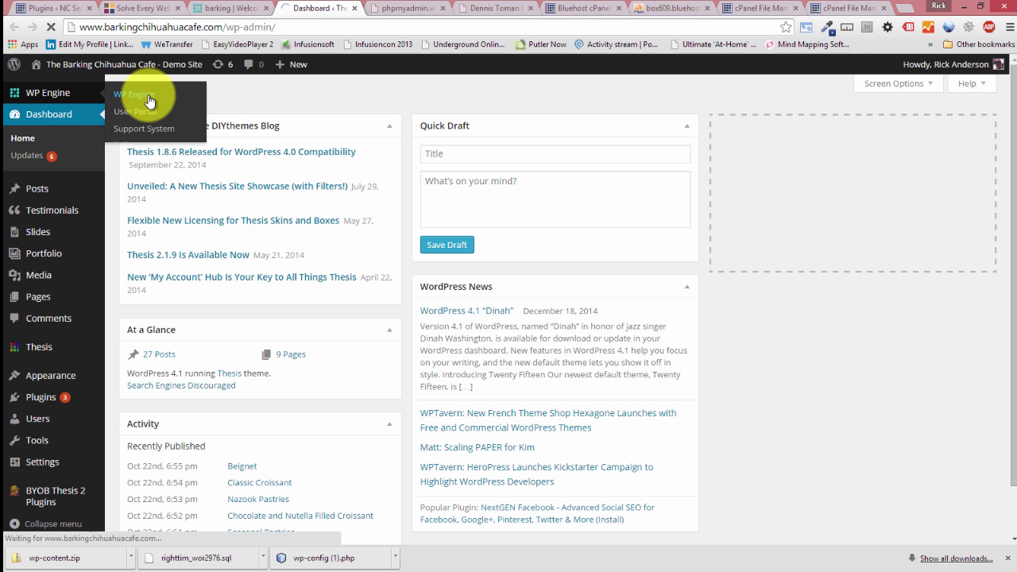
Examine the WP Engine general settings for cache, CDN, display and error logs, including the Object/Transient Cache choices.
{"action": "scroll", "coordinate": [195, 171], "scroll_direction": "down", "scroll_amount": 1}
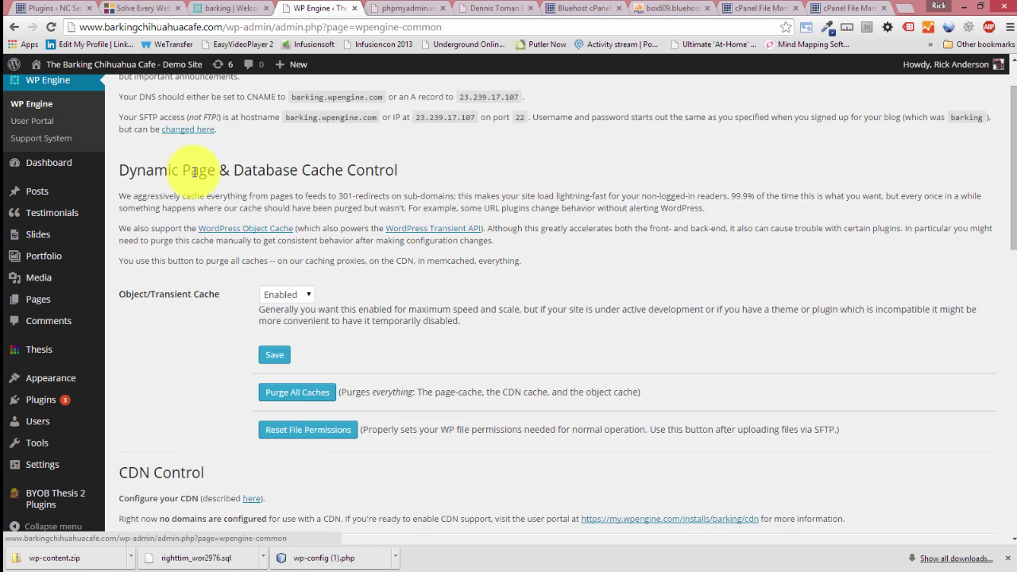
{"action": "scroll", "coordinate": [194, 231], "scroll_direction": "down", "scroll_amount": 2}
{"action": "scroll", "coordinate": [200, 182], "scroll_direction": "down", "scroll_amount": 1}
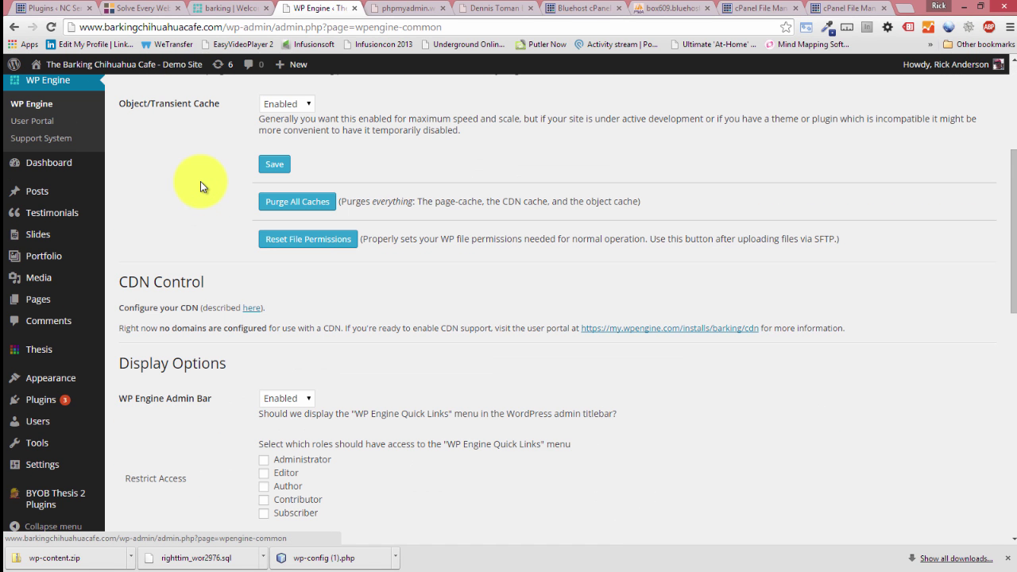
{"action": "scroll", "coordinate": [200, 182], "scroll_direction": "down", "scroll_amount": 6}
{"action": "scroll", "coordinate": [201, 188], "scroll_direction": "up", "scroll_amount": 8}
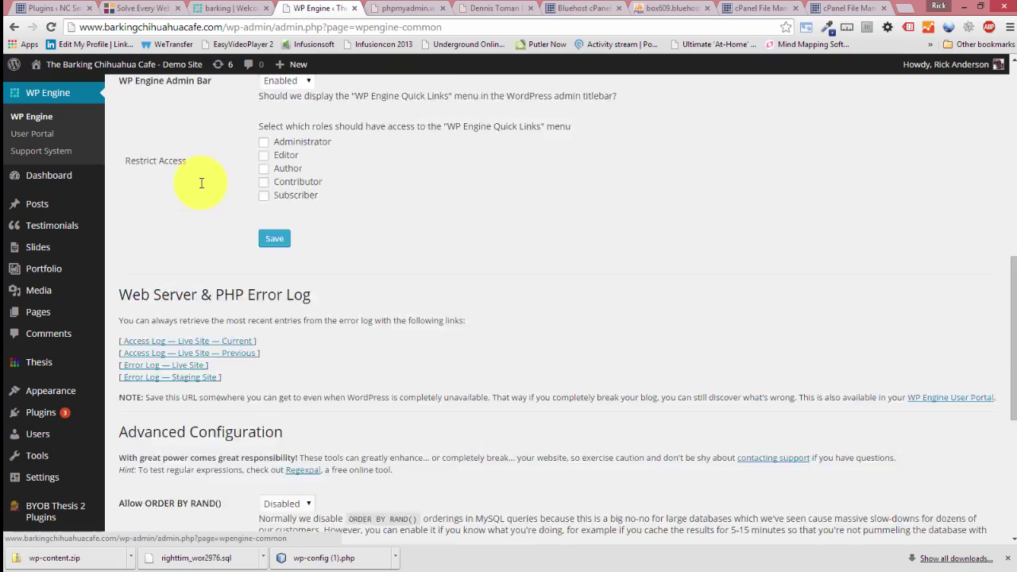
{"action": "scroll", "coordinate": [200, 185], "scroll_direction": "down", "scroll_amount": 5}
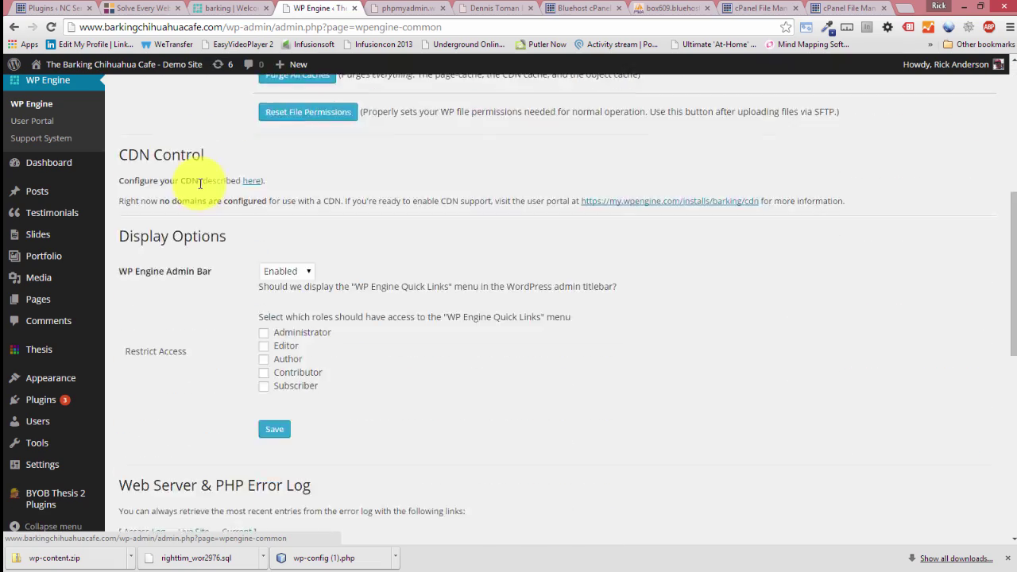
{"action": "scroll", "coordinate": [198, 182], "scroll_direction": "up", "scroll_amount": 7}
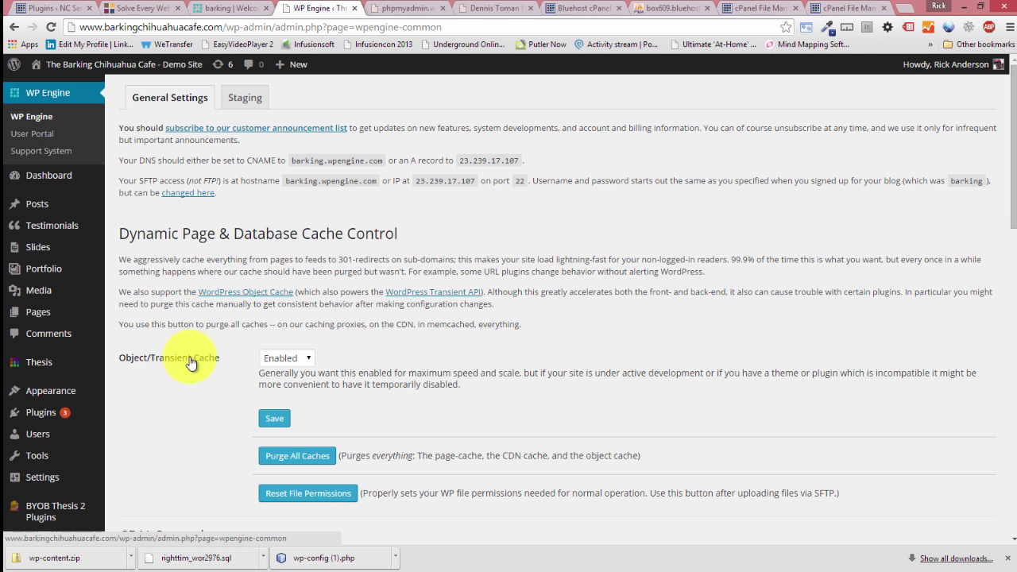
{"action": "scroll", "coordinate": [190, 380], "scroll_direction": "down", "scroll_amount": 1}
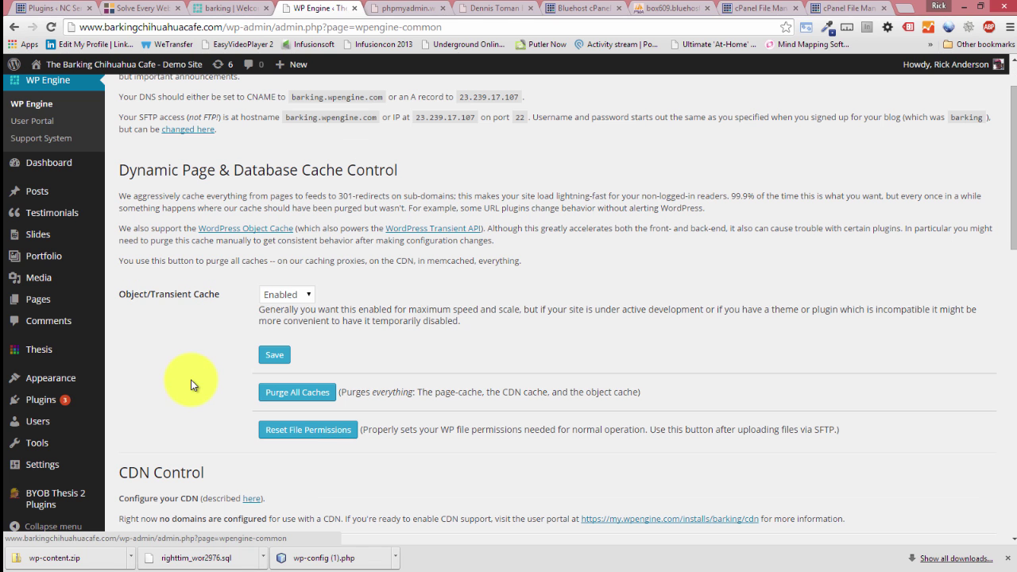
{"action": "left_click", "coordinate": [310, 296]}
{"action": "left_click", "coordinate": [310, 296]}
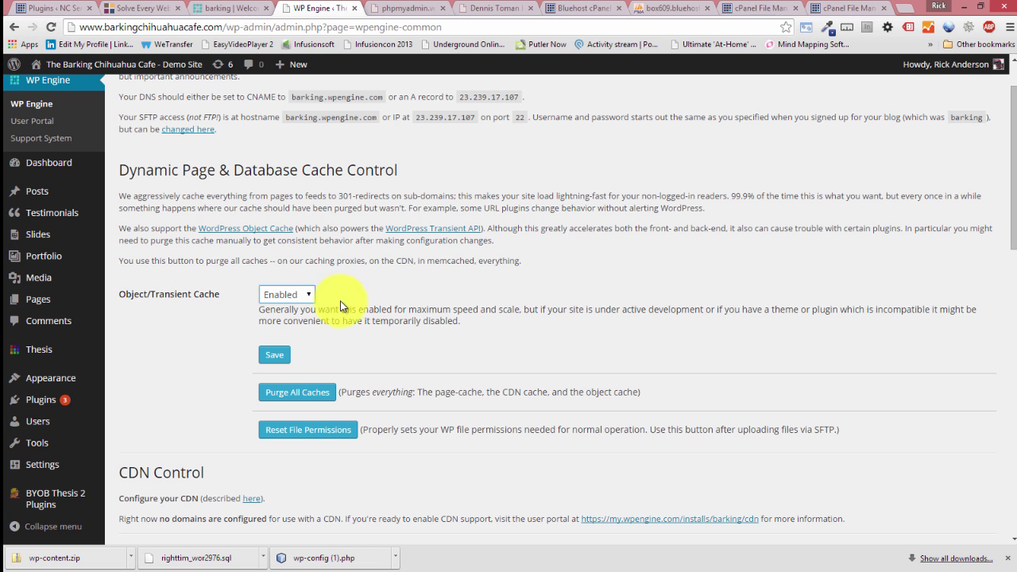
Review the WP Engine cache, CDN and Display Options settings, and view the Barking Chihuahua Cafe site in a new tab.
{"action": "scroll", "coordinate": [195, 280], "scroll_direction": "down", "scroll_amount": 1}
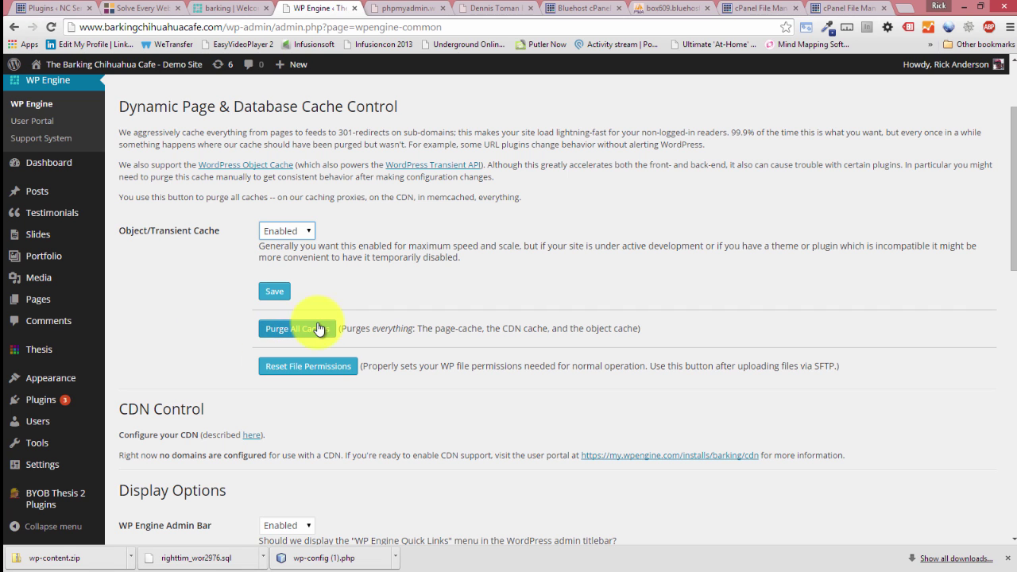
{"action": "scroll", "coordinate": [198, 307], "scroll_direction": "down", "scroll_amount": 1}
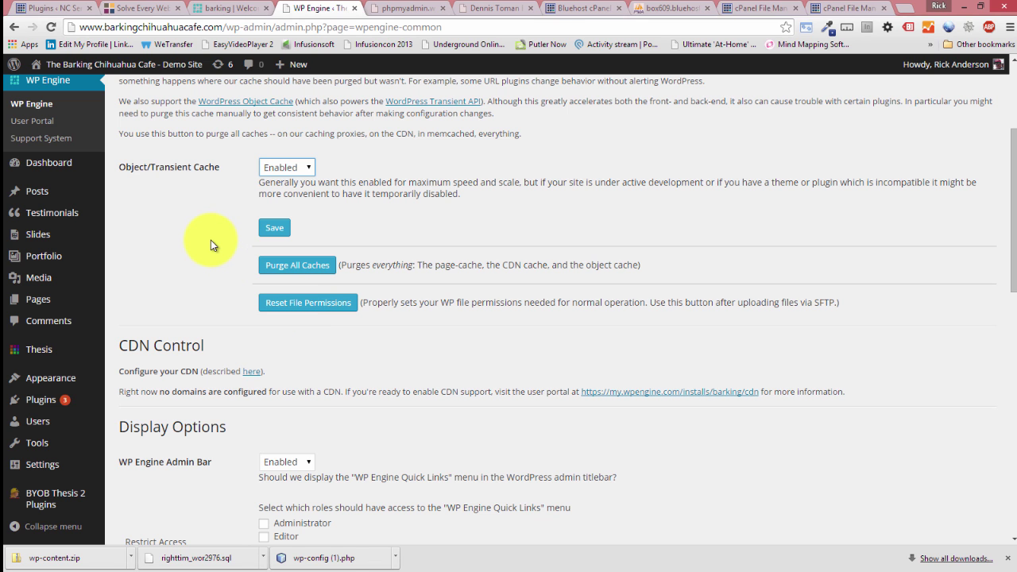
{"action": "scroll", "coordinate": [211, 238], "scroll_direction": "down", "scroll_amount": 4}
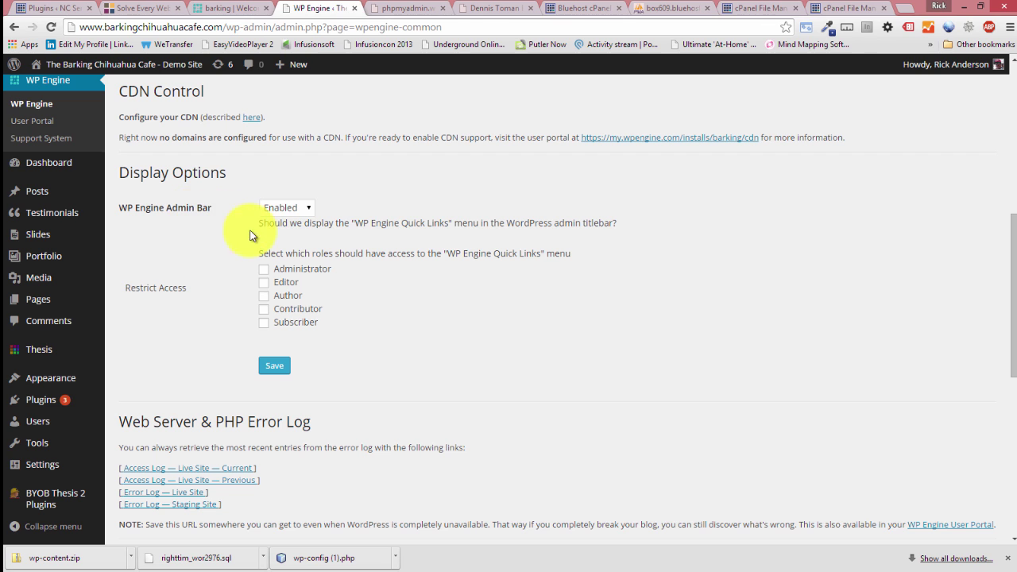
{"action": "mouse_move", "coordinate": [169, 75]}
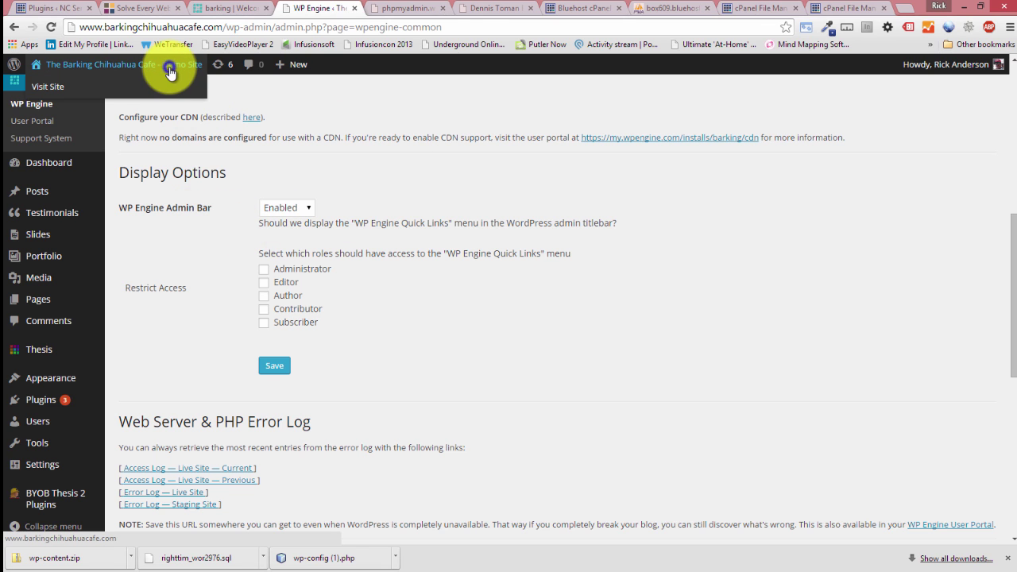
{"action": "right_click", "coordinate": [200, 64]}
{"action": "left_click", "coordinate": [251, 74]}
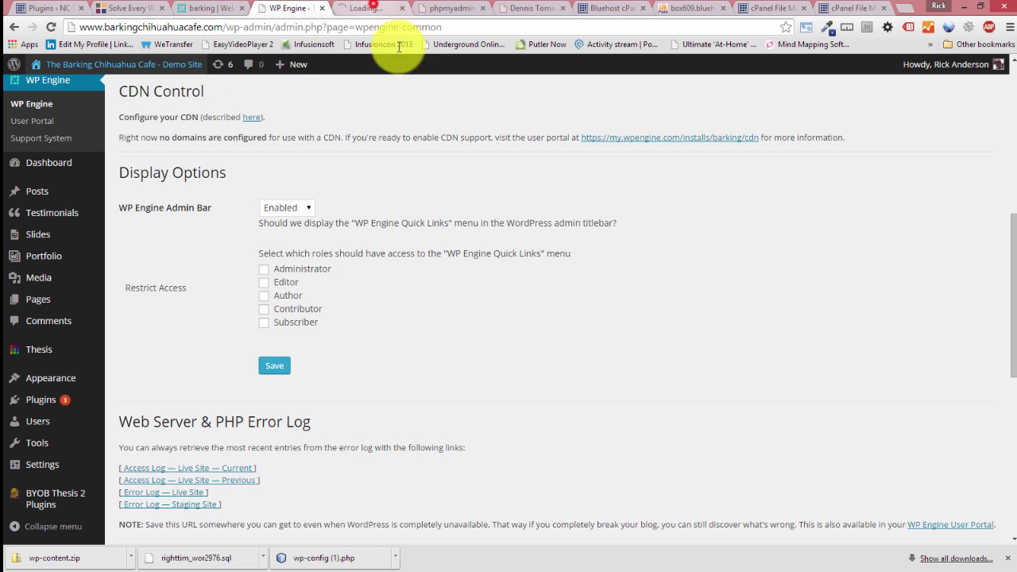
{"action": "left_click", "coordinate": [382, 9]}
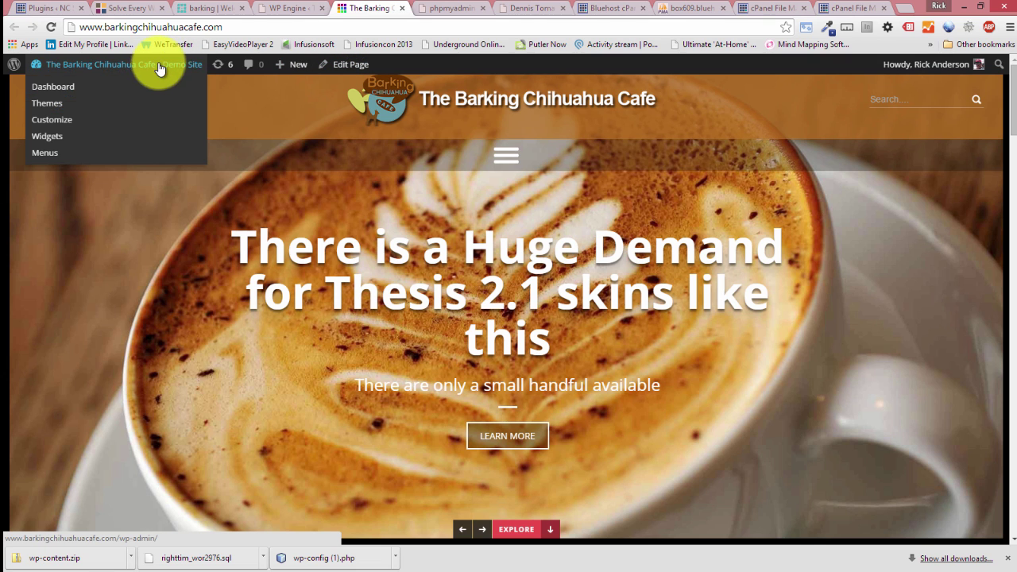
Give the Administrator role access to WP Engine Quick Links, save, and view the quick links on the reloaded cafe site.
{"action": "left_click", "coordinate": [289, 8]}
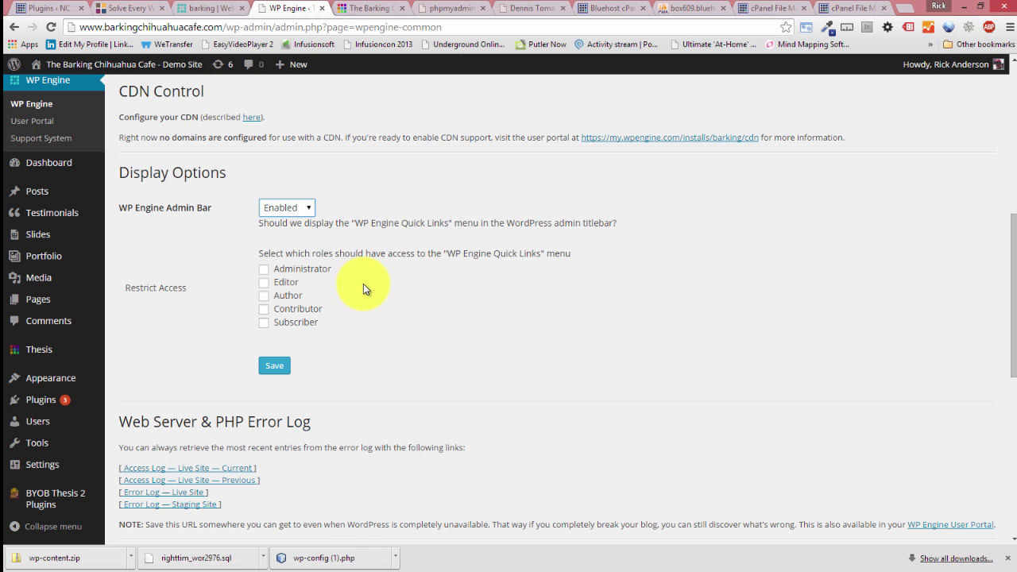
{"action": "left_click", "coordinate": [262, 272]}
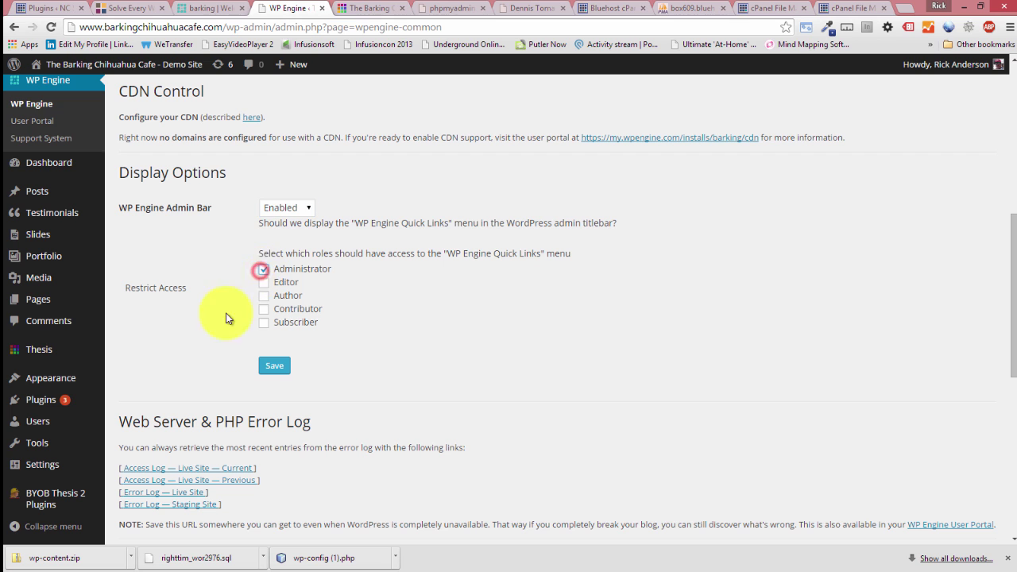
{"action": "left_click", "coordinate": [274, 365]}
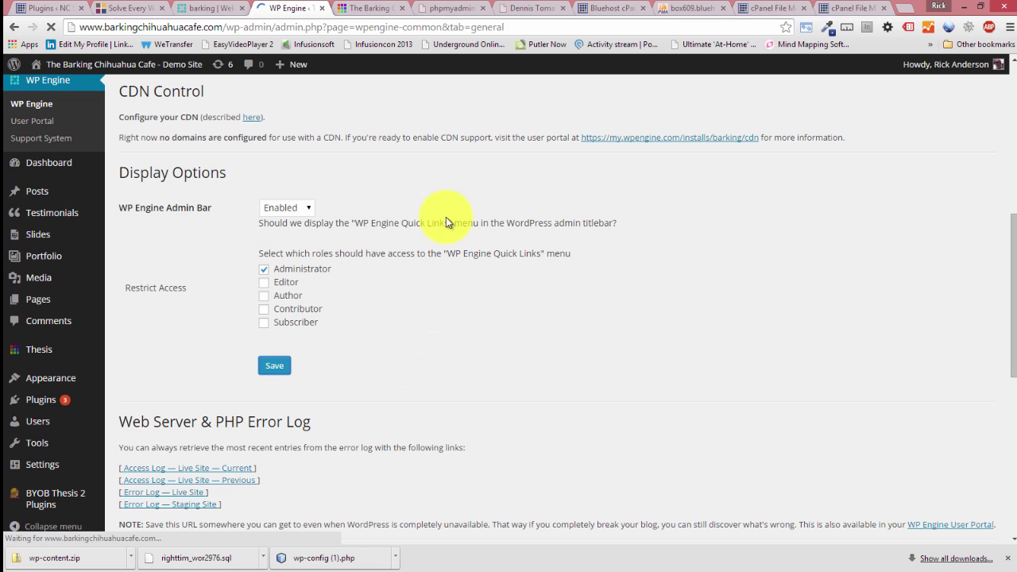
{"action": "left_click", "coordinate": [370, 8]}
{"action": "left_click", "coordinate": [50, 27]}
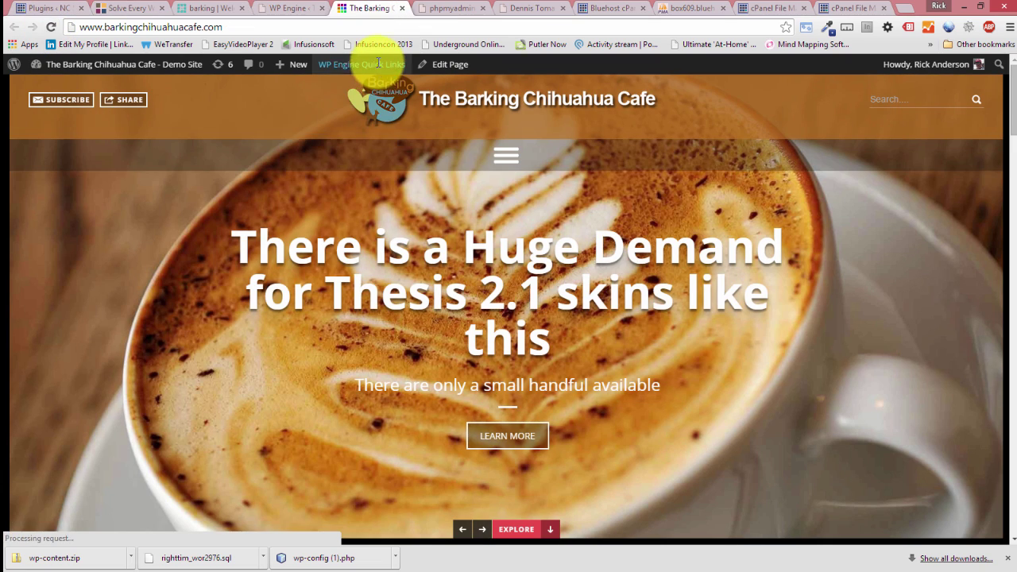
{"action": "mouse_move", "coordinate": [371, 64]}
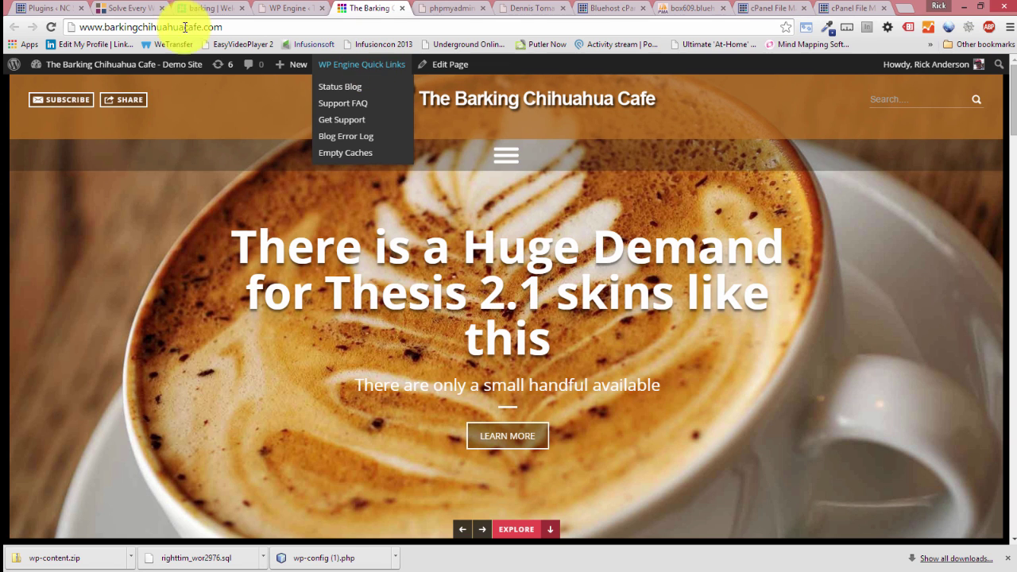
Open the Status Blog in a new tab from the WP Engine Quick Links on the Build Your Own Business Website site.
{"action": "left_click", "coordinate": [126, 8]}
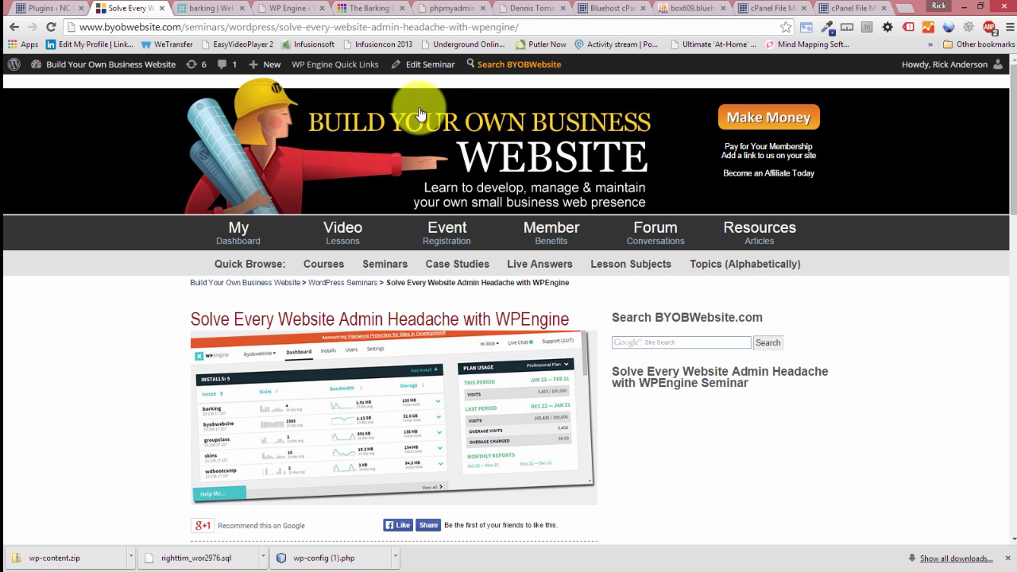
{"action": "mouse_move", "coordinate": [362, 66]}
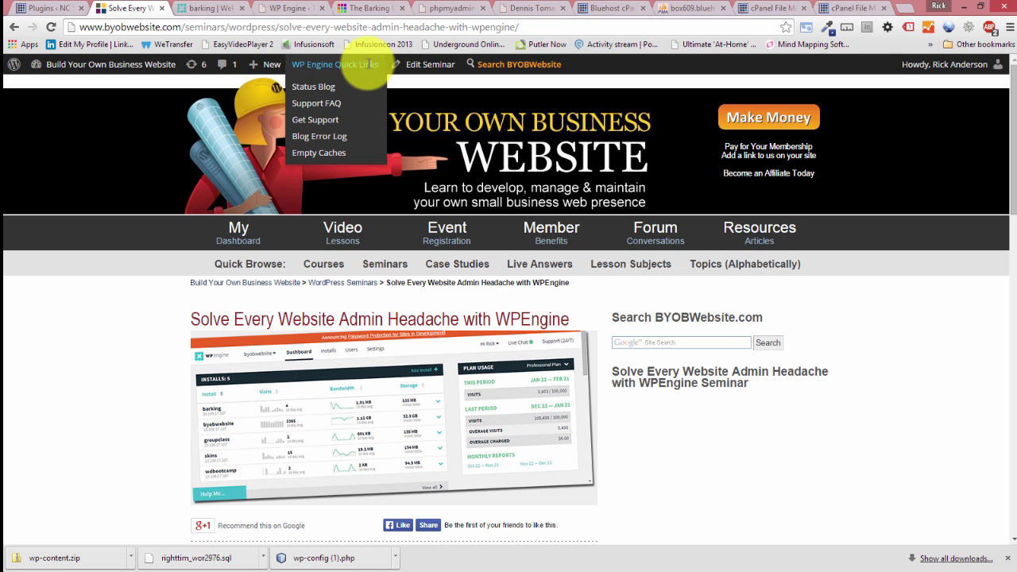
{"action": "left_click", "coordinate": [321, 90]}
{"action": "right_click", "coordinate": [321, 91]}
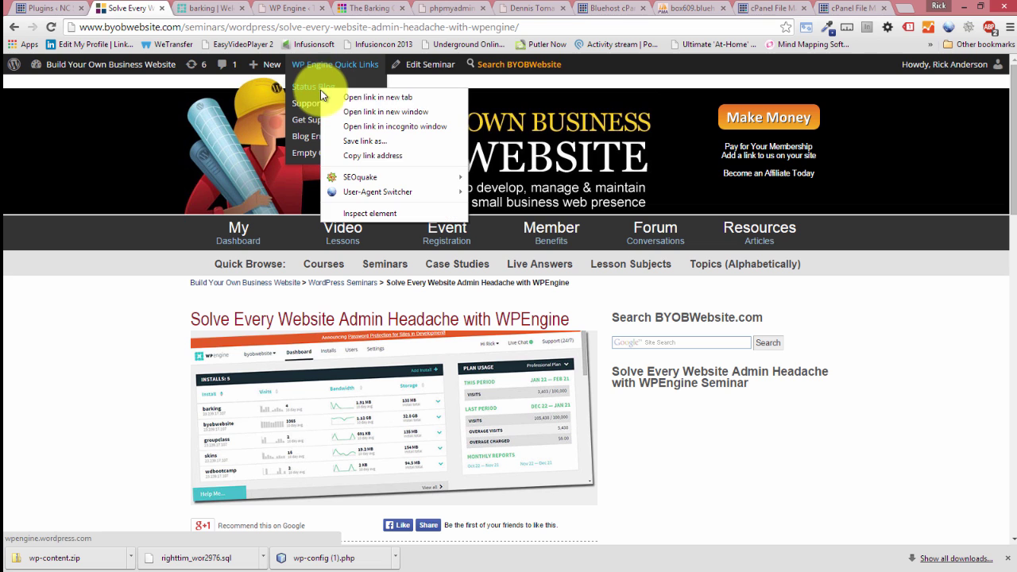
{"action": "left_click", "coordinate": [344, 98]}
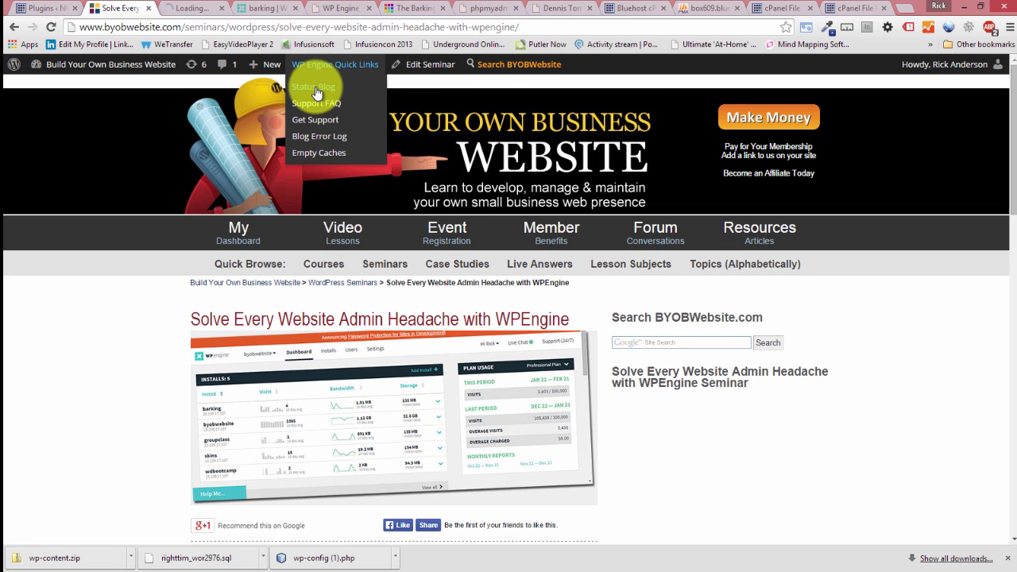
{"action": "left_click", "coordinate": [190, 8]}
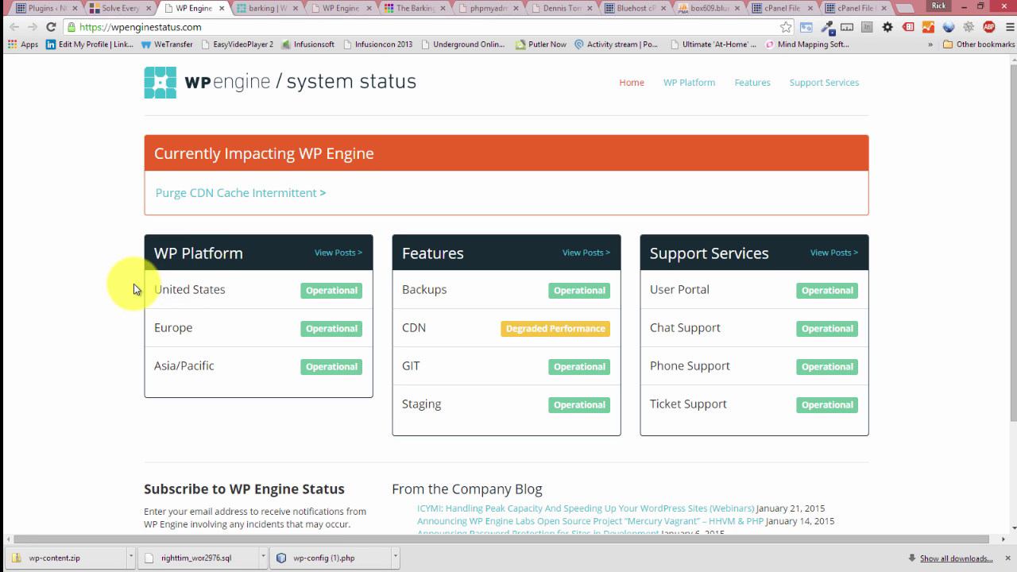
Read through the WP Engine system status for platform, features and support services, and close that page.
{"action": "scroll", "coordinate": [151, 283], "scroll_direction": "down", "scroll_amount": 1}
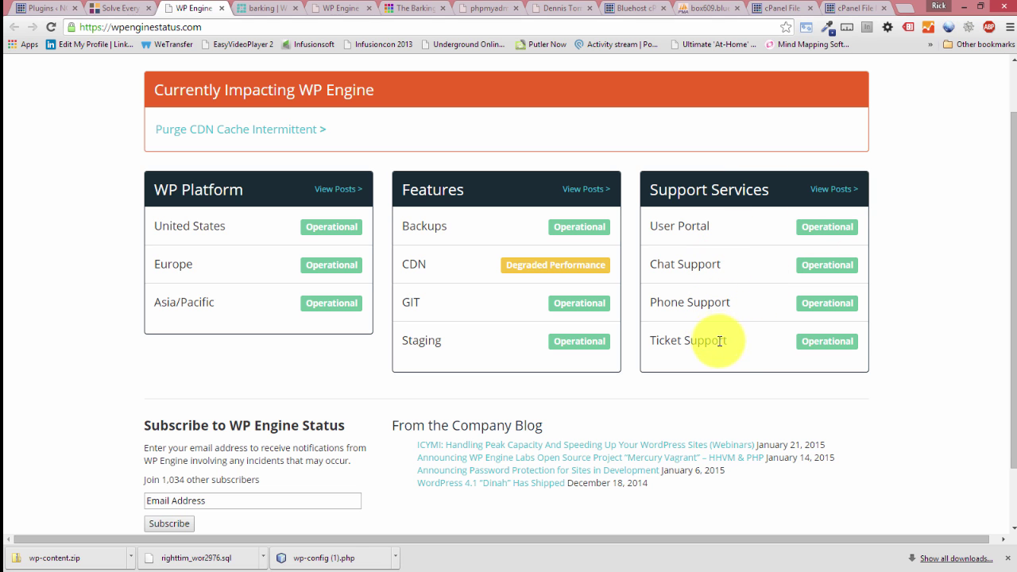
{"action": "scroll", "coordinate": [738, 340], "scroll_direction": "down", "scroll_amount": 1}
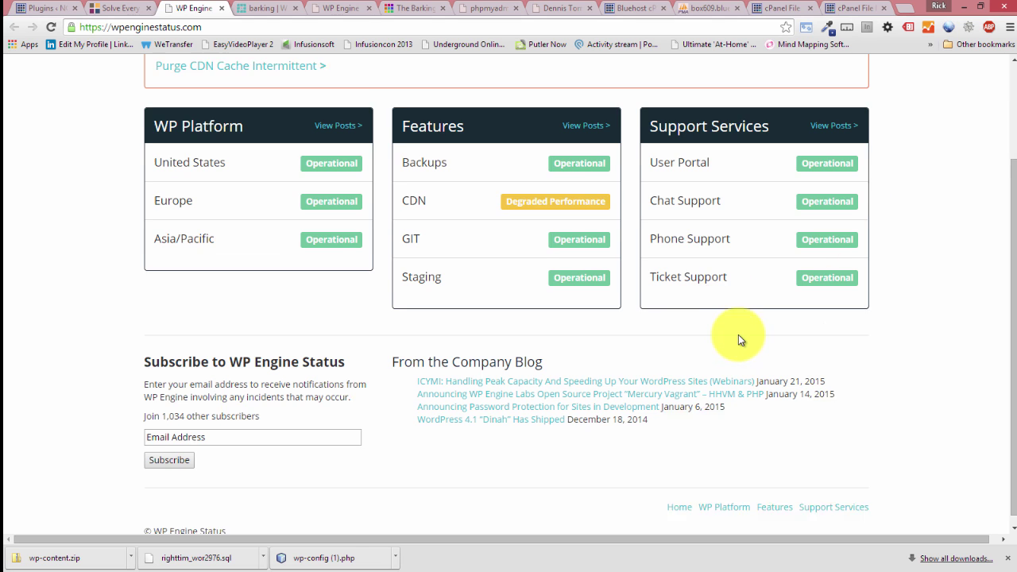
{"action": "scroll", "coordinate": [863, 265], "scroll_direction": "up", "scroll_amount": 2}
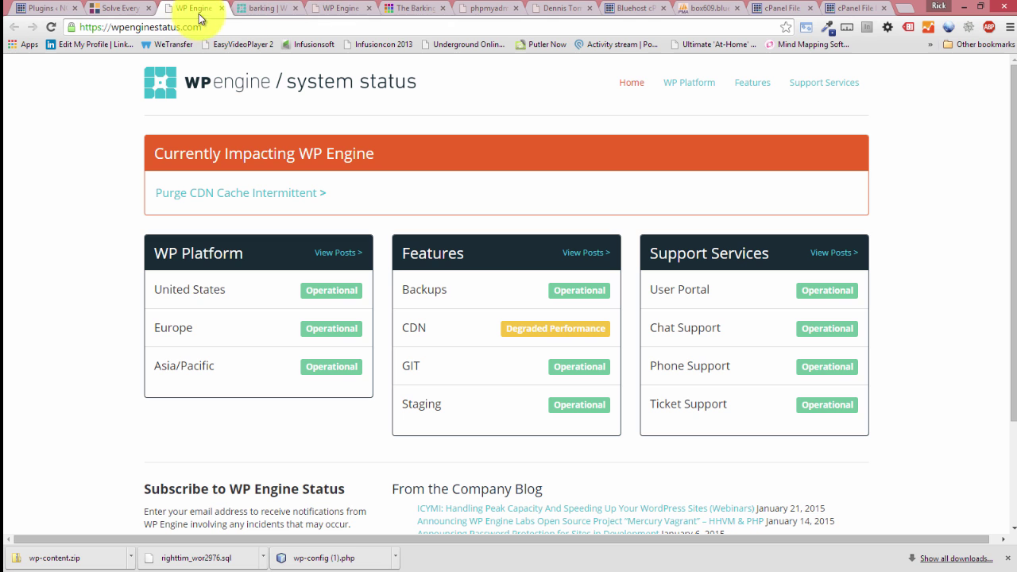
{"action": "left_click", "coordinate": [225, 8]}
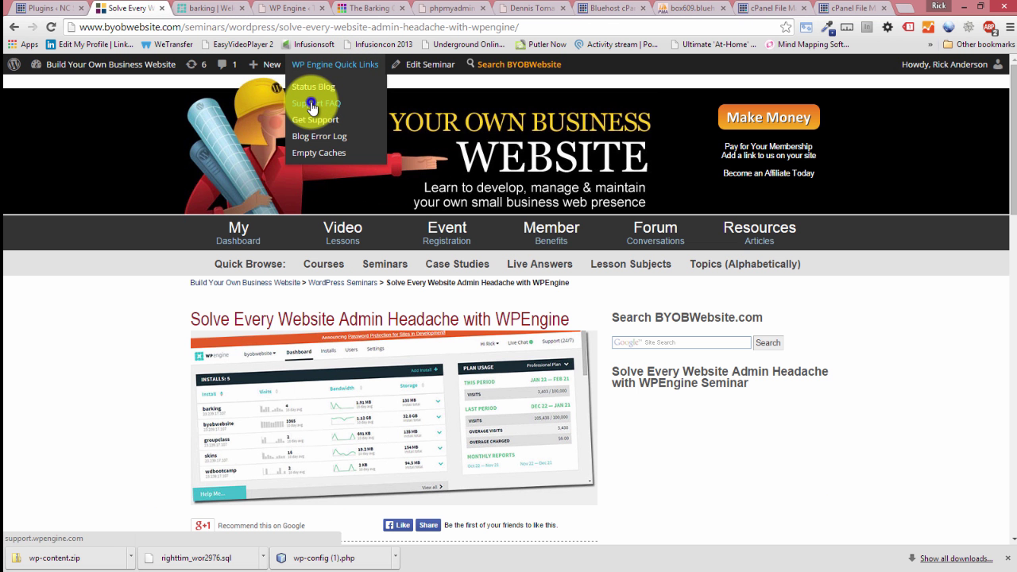
Open the Support FAQ quick link in a new tab and examine the Support Garage articles and categories.
{"action": "right_click", "coordinate": [329, 104]}
{"action": "left_click", "coordinate": [349, 112]}
{"action": "left_click", "coordinate": [194, 10]}
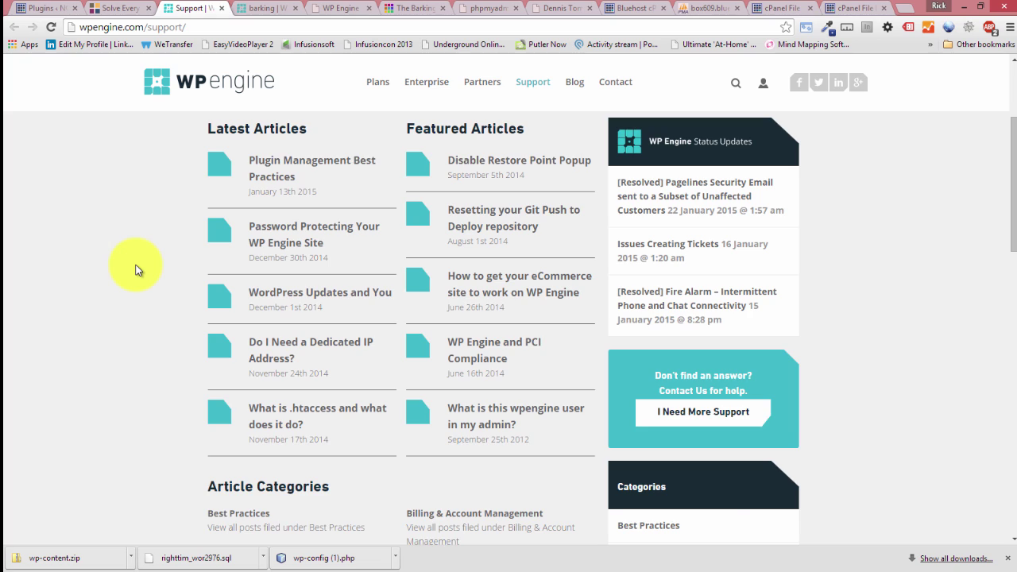
{"action": "scroll", "coordinate": [135, 270], "scroll_direction": "down", "scroll_amount": 6}
{"action": "scroll", "coordinate": [134, 271], "scroll_direction": "up", "scroll_amount": 3}
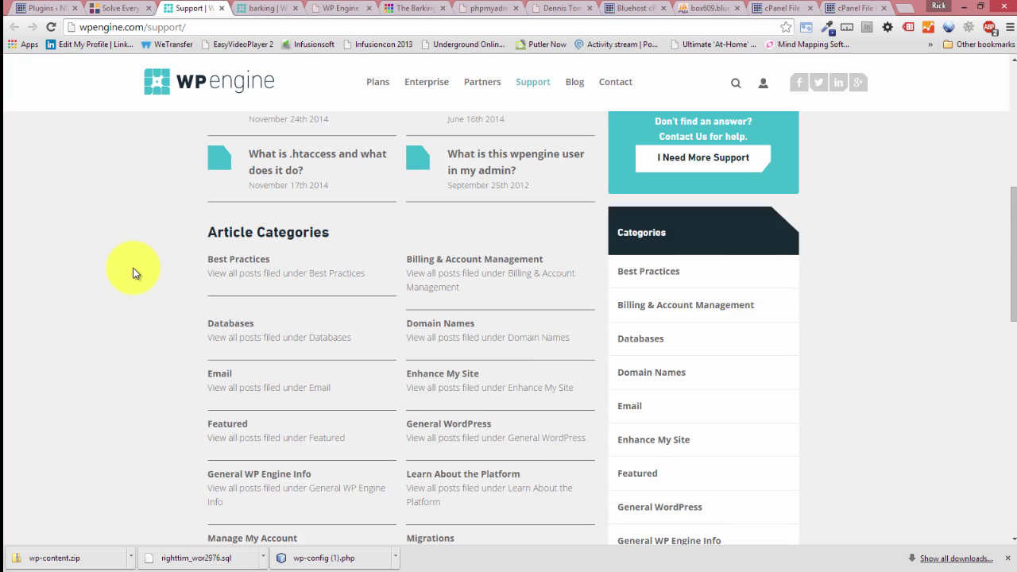
{"action": "scroll", "coordinate": [133, 272], "scroll_direction": "down", "scroll_amount": 3}
{"action": "scroll", "coordinate": [133, 272], "scroll_direction": "up", "scroll_amount": 5}
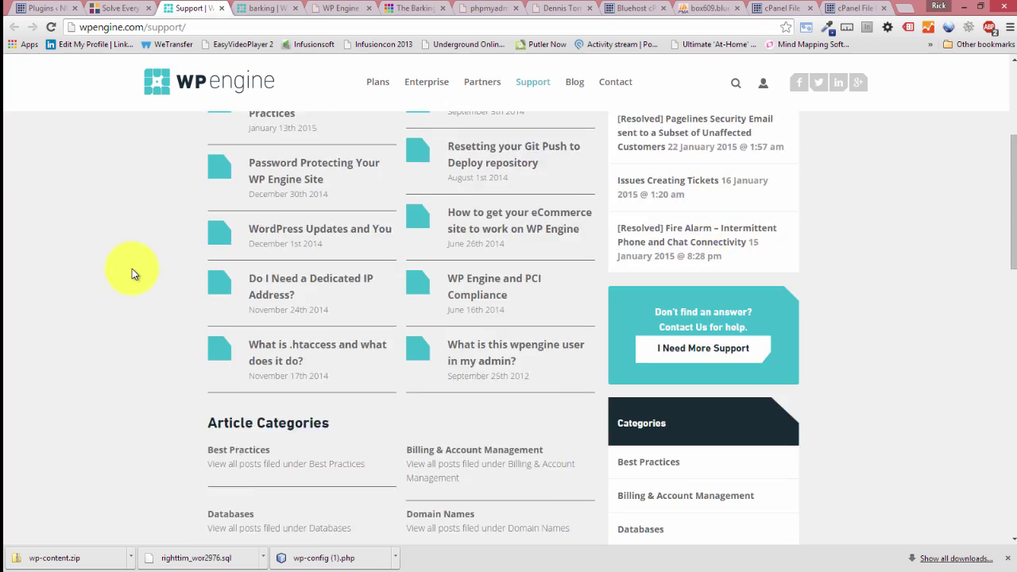
{"action": "scroll", "coordinate": [132, 268], "scroll_direction": "up", "scroll_amount": 4}
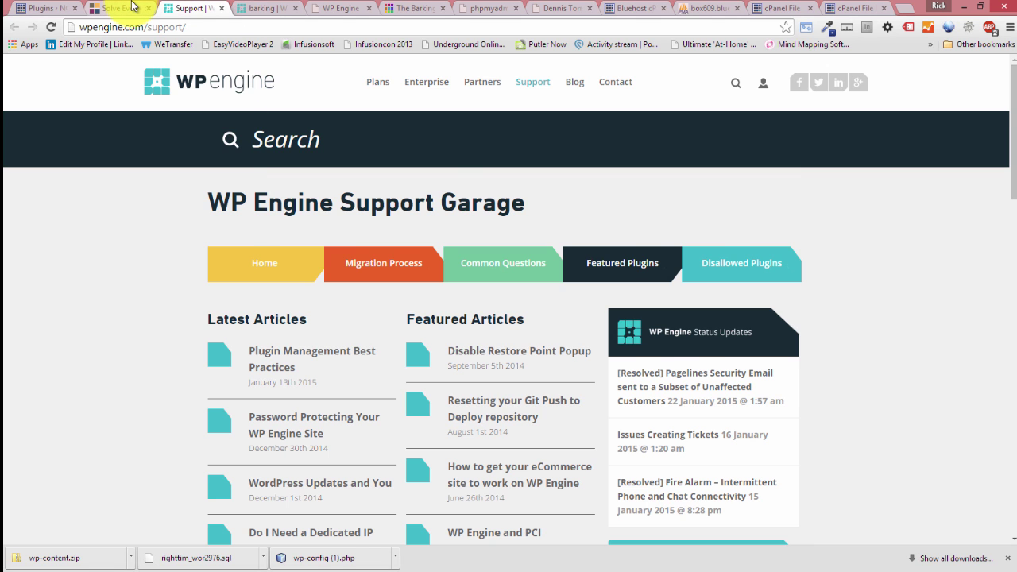
Open the Get Support quick link in a new tab and view the portal's support page.
{"action": "left_click", "coordinate": [132, 7]}
{"action": "mouse_move", "coordinate": [352, 62]}
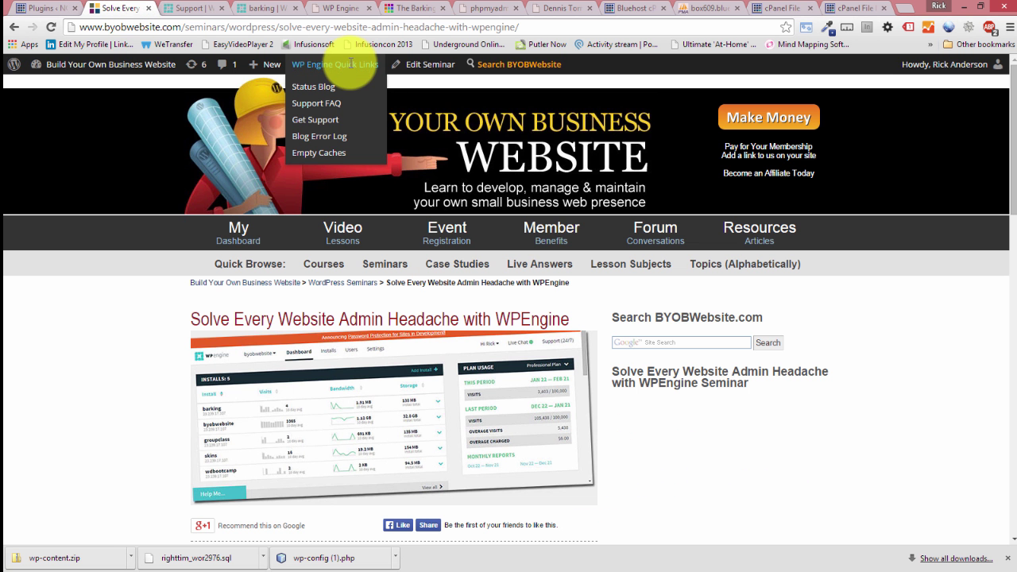
{"action": "right_click", "coordinate": [321, 124]}
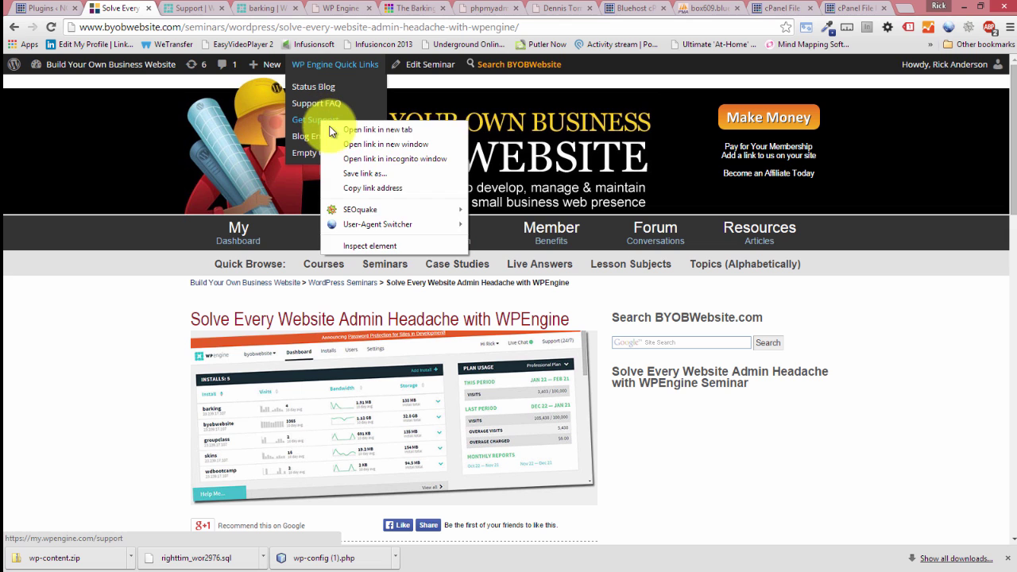
{"action": "left_click", "coordinate": [327, 129]}
{"action": "left_click", "coordinate": [254, 6]}
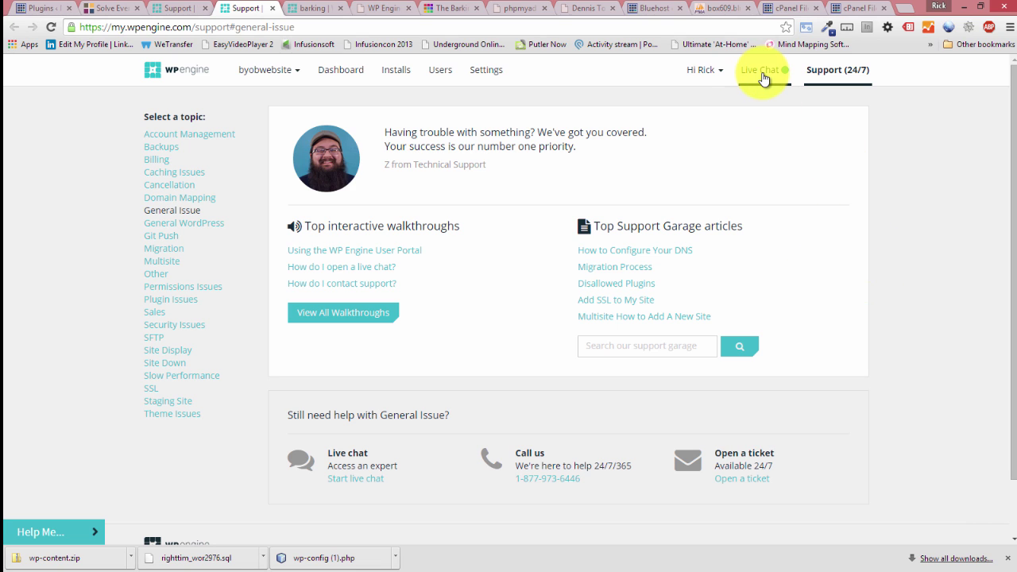
Try out the support garage search field, and start a WP Engine live chat and minimize its window.
{"action": "left_click", "coordinate": [646, 344]}
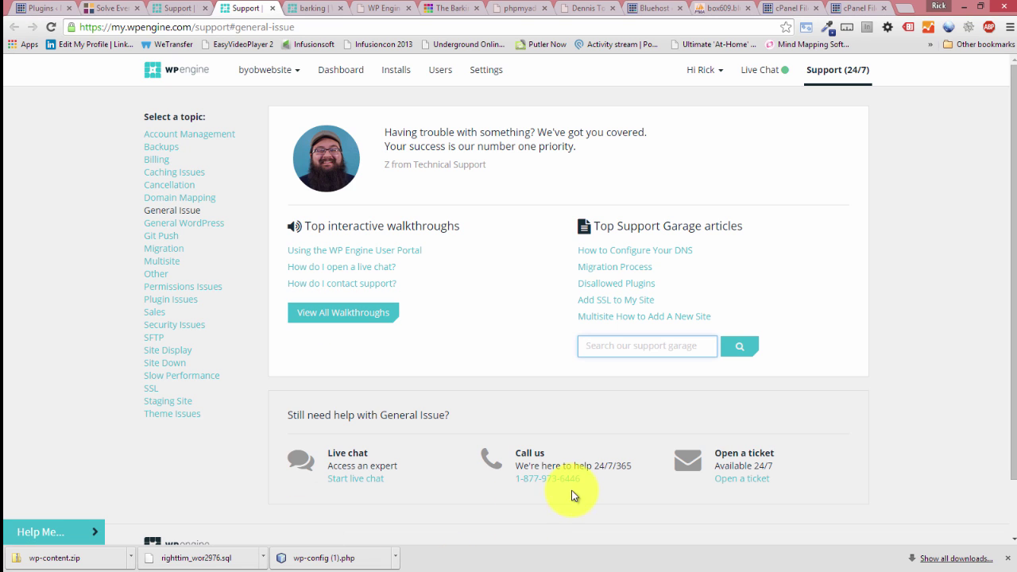
{"action": "left_click", "coordinate": [760, 72]}
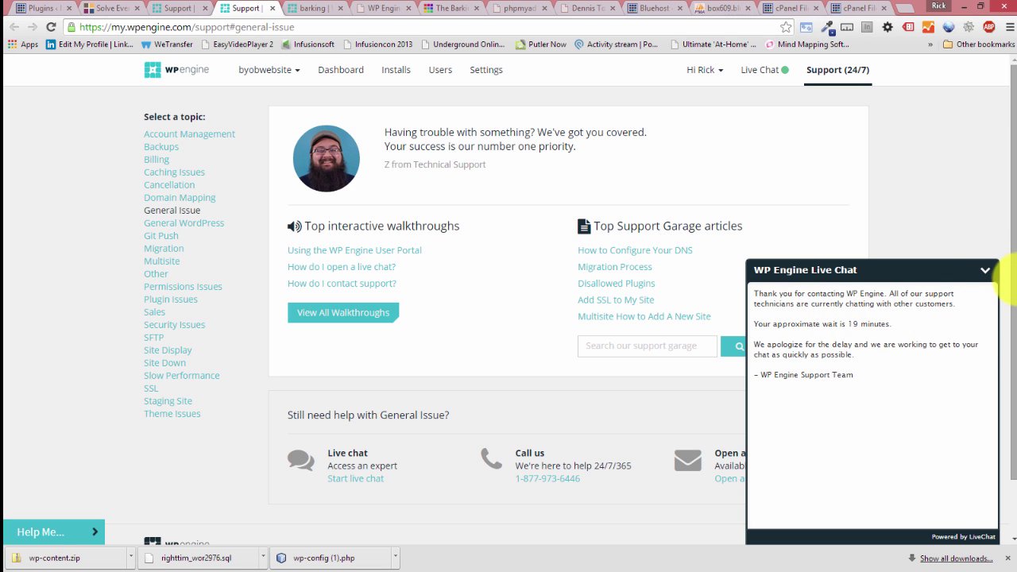
{"action": "left_click", "coordinate": [985, 274]}
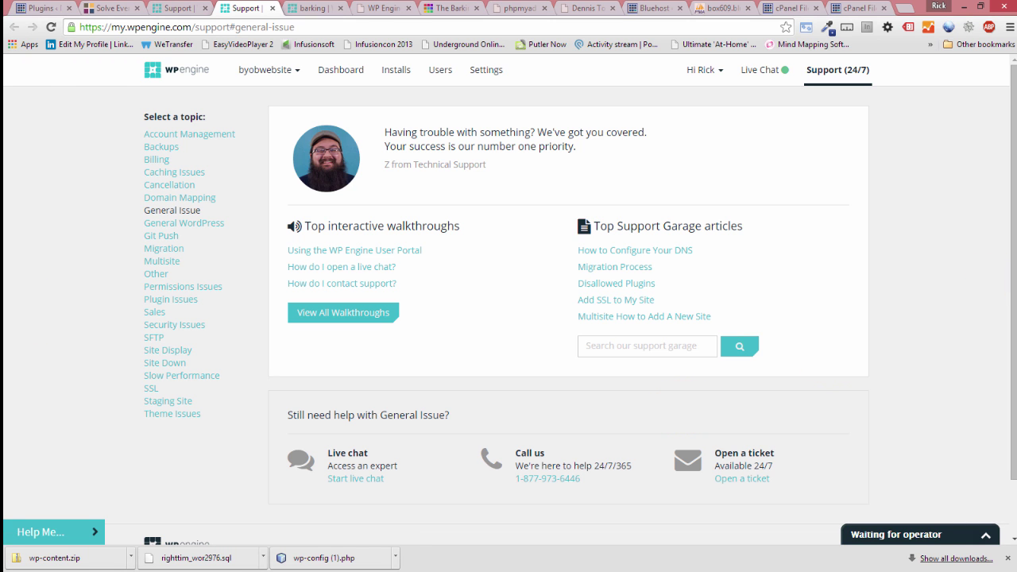
Check the site upload's progress in FileZilla and return to the WP Engine Support Garage in the browser.
{"action": "key", "text": "alt+Tab"}
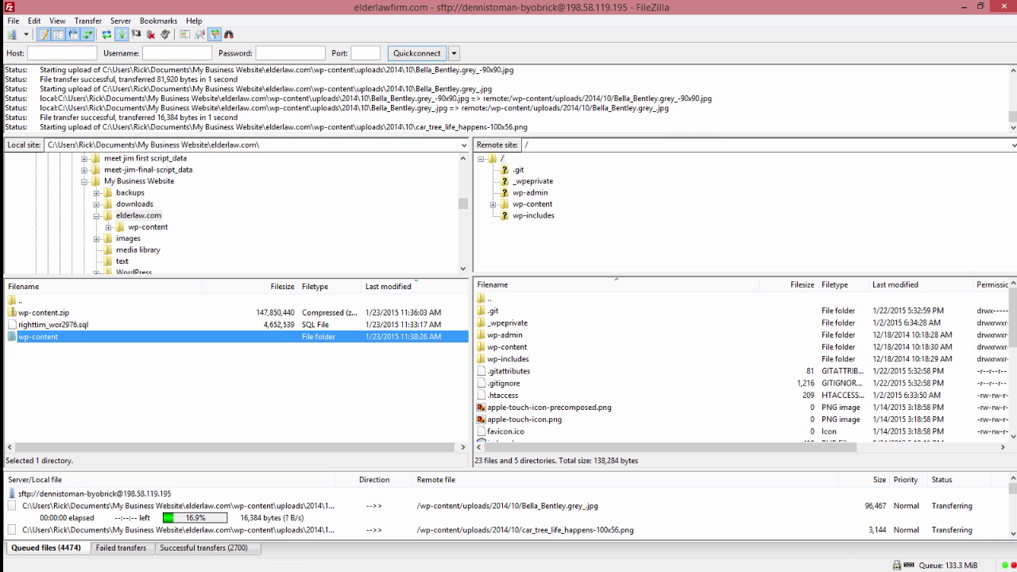
{"action": "left_click", "coordinate": [966, 7]}
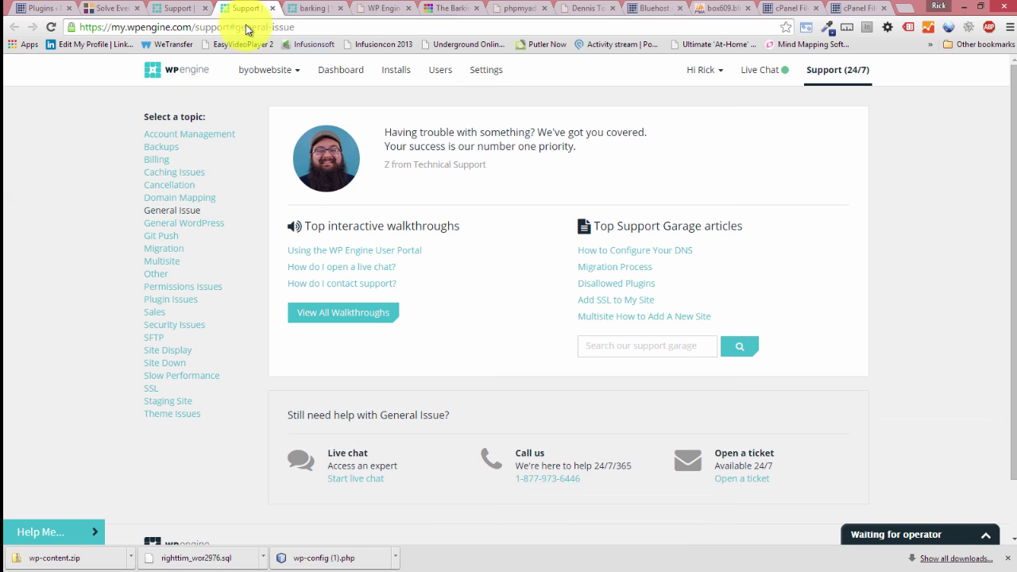
{"action": "left_click", "coordinate": [181, 7]}
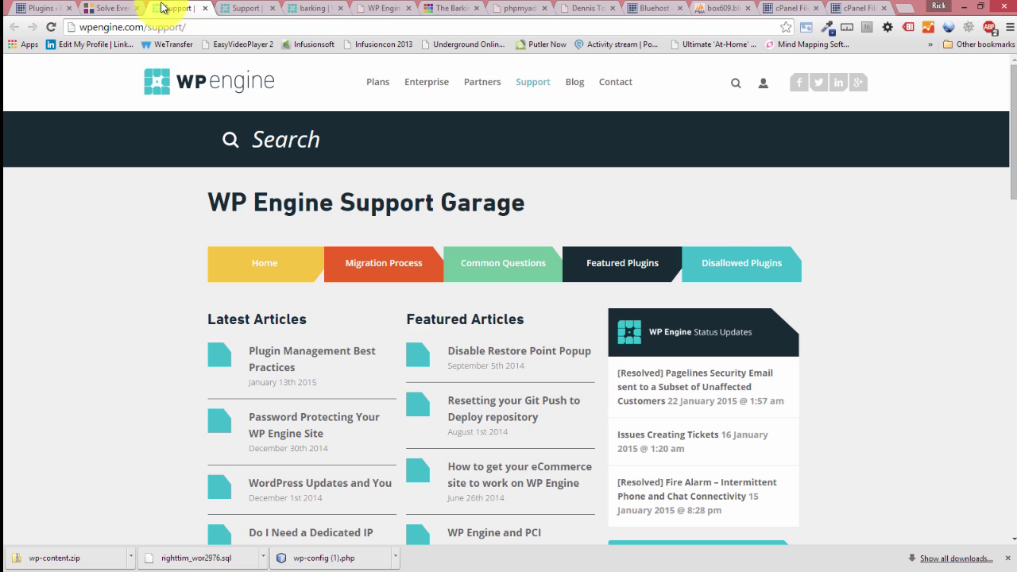
Return to the byobwebsite seminar page and open the Blog Error Log quick link in a new tab.
{"action": "left_click", "coordinate": [119, 7]}
{"action": "mouse_move", "coordinate": [335, 65]}
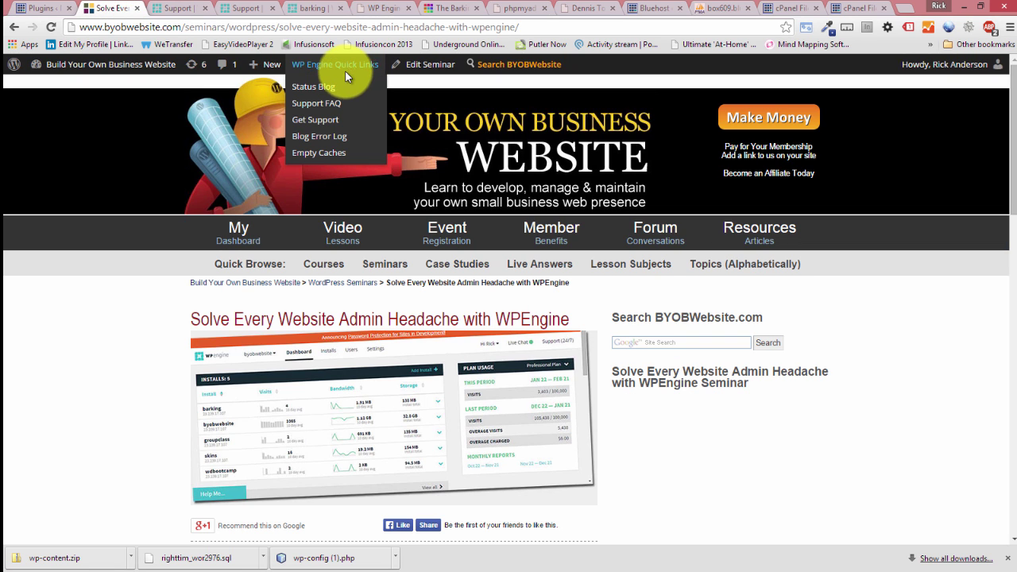
{"action": "right_click", "coordinate": [329, 142]}
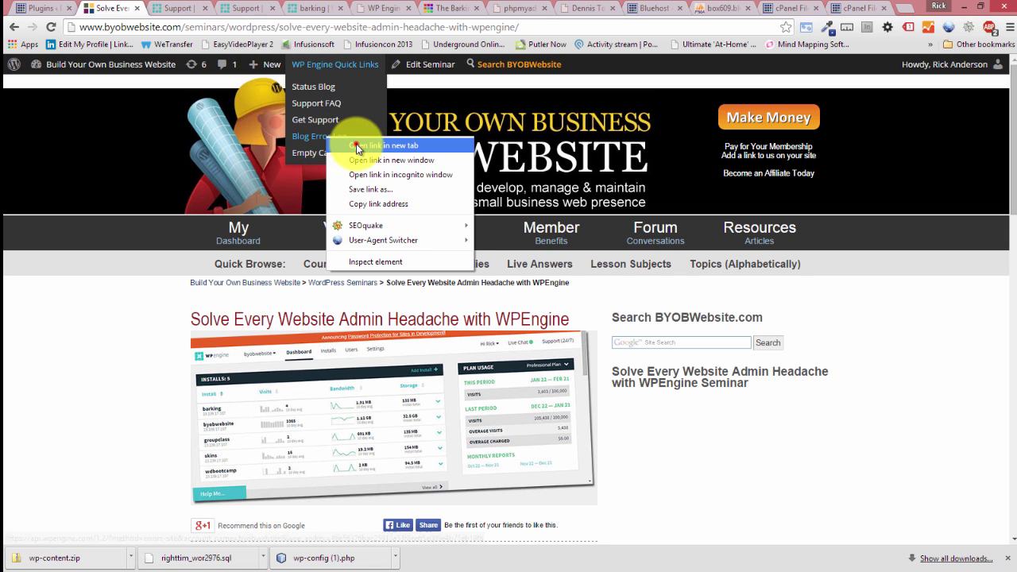
{"action": "left_click", "coordinate": [350, 144]}
{"action": "left_click", "coordinate": [304, 9]}
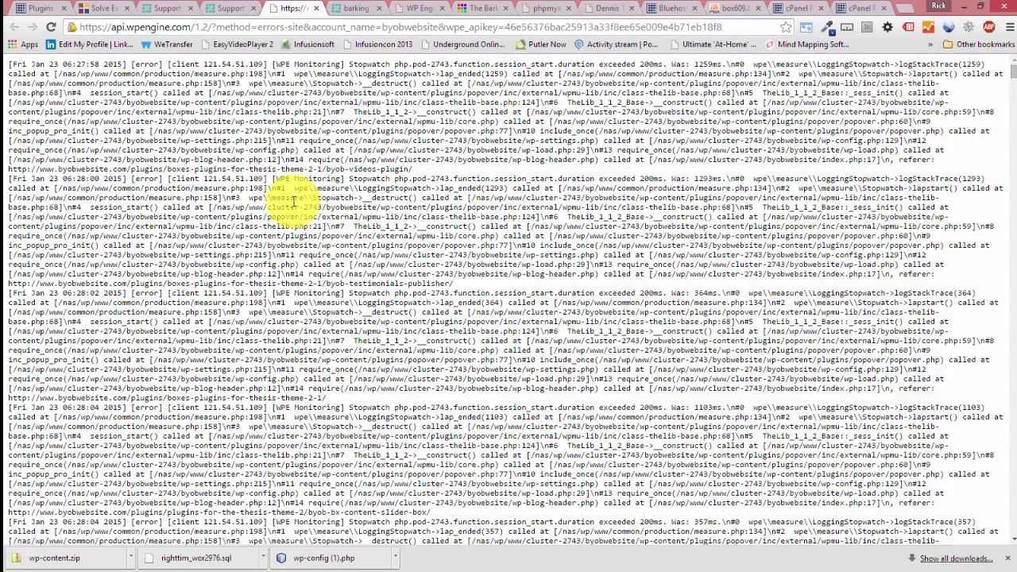
Examine the byobwebsite error log down to its latest entries, including the session_start and mysql_query duration errors.
{"action": "scroll", "coordinate": [286, 206], "scroll_direction": "down", "scroll_amount": 20}
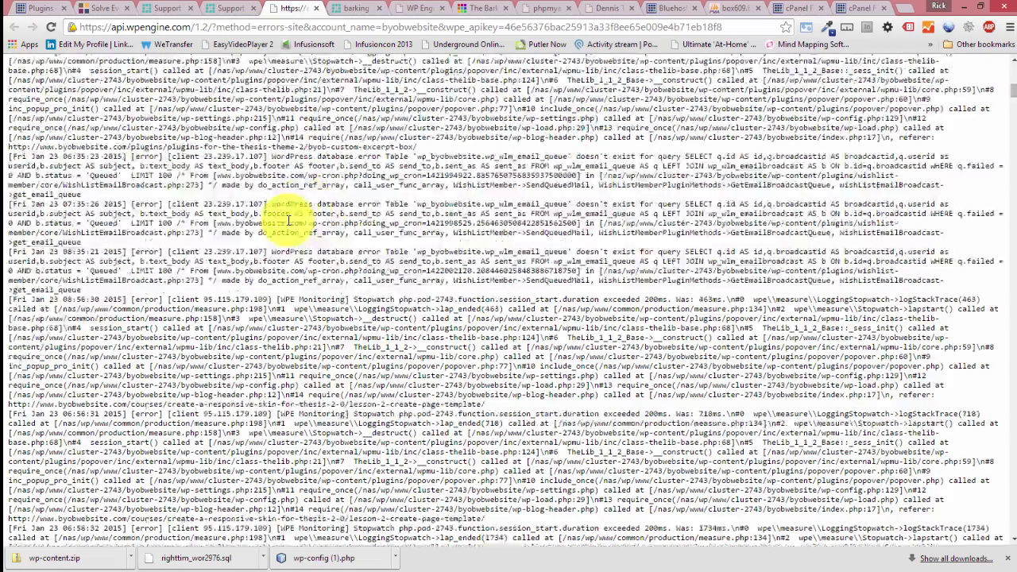
{"action": "scroll", "coordinate": [284, 232], "scroll_direction": "down", "scroll_amount": 10}
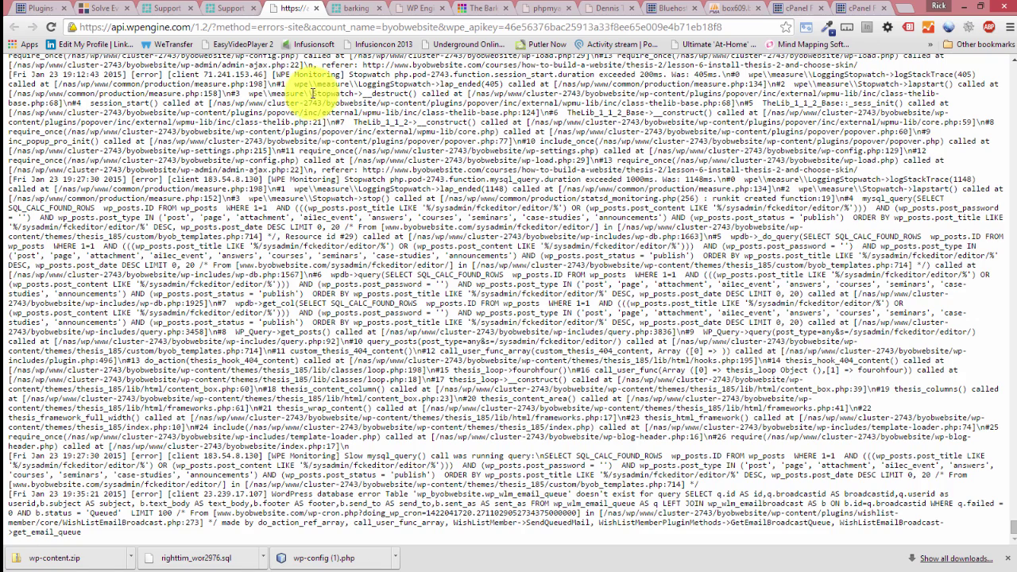
{"action": "scroll", "coordinate": [457, 211], "scroll_direction": "up", "scroll_amount": 1}
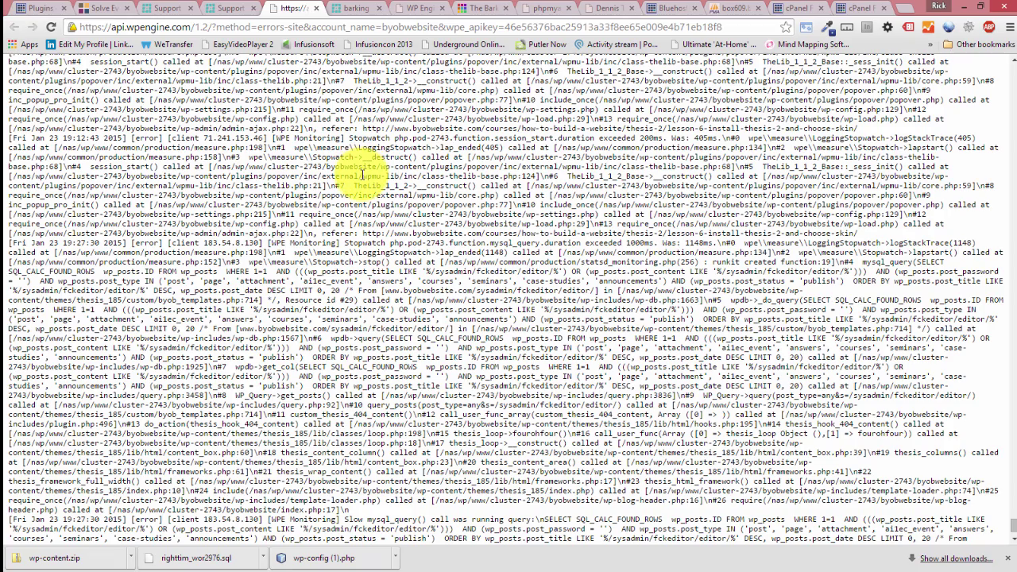
{"action": "scroll", "coordinate": [310, 196], "scroll_direction": "down", "scroll_amount": 2}
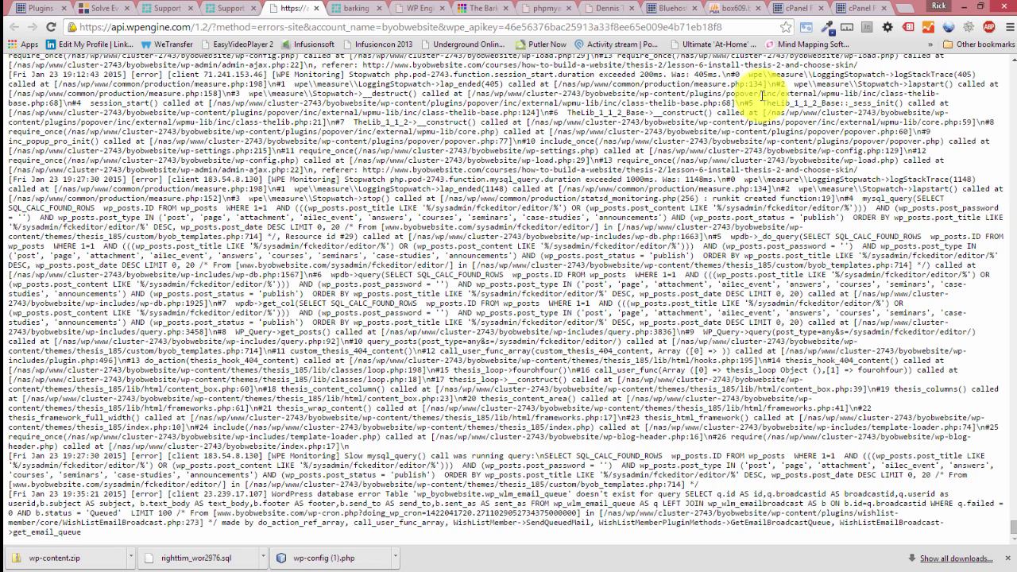
{"action": "scroll", "coordinate": [89, 215], "scroll_direction": "up", "scroll_amount": 3}
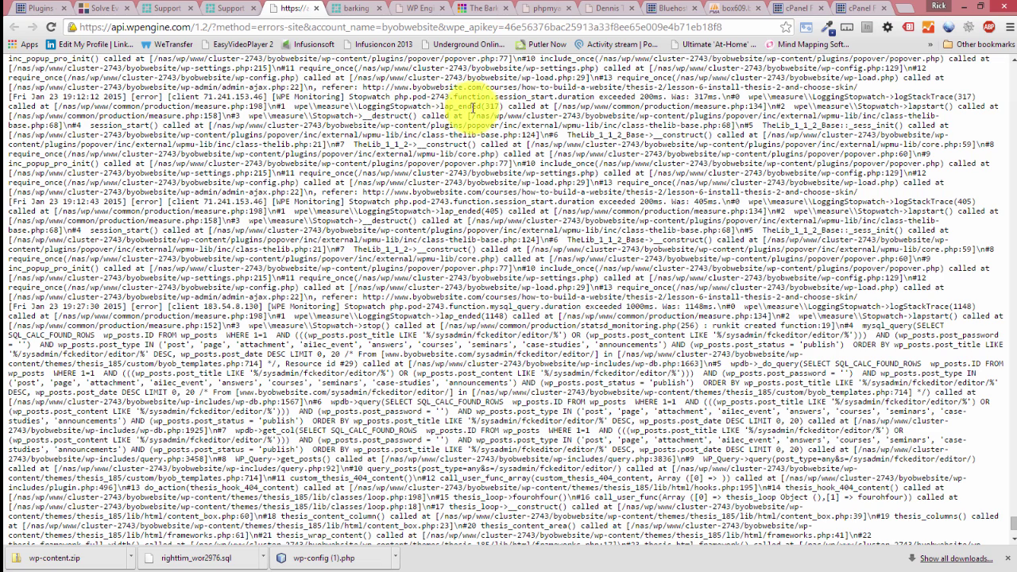
{"action": "scroll", "coordinate": [604, 92], "scroll_direction": "up", "scroll_amount": 1}
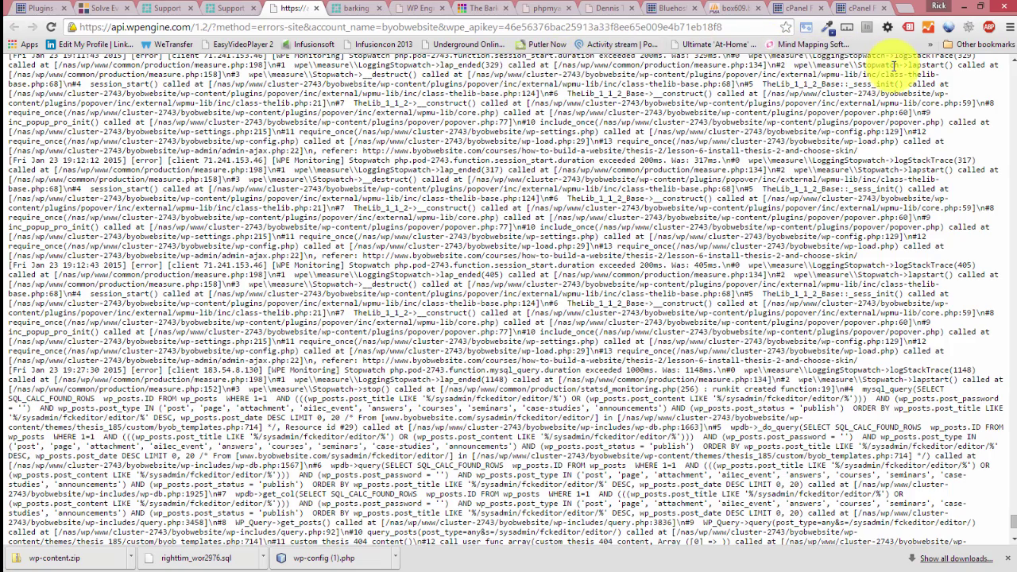
{"action": "scroll", "coordinate": [894, 67], "scroll_direction": "up", "scroll_amount": 1}
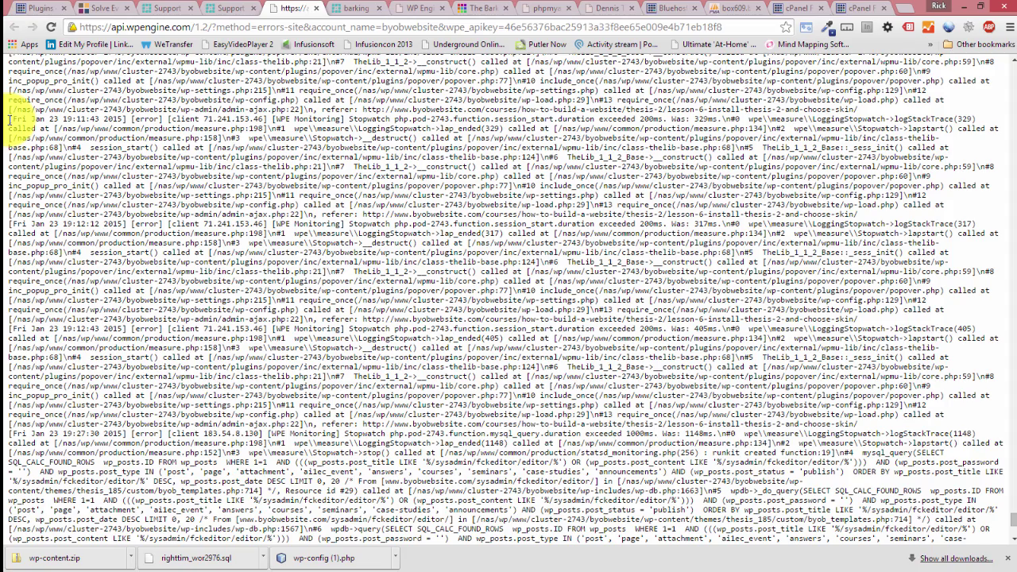
{"action": "scroll", "coordinate": [40, 124], "scroll_direction": "up", "scroll_amount": 2}
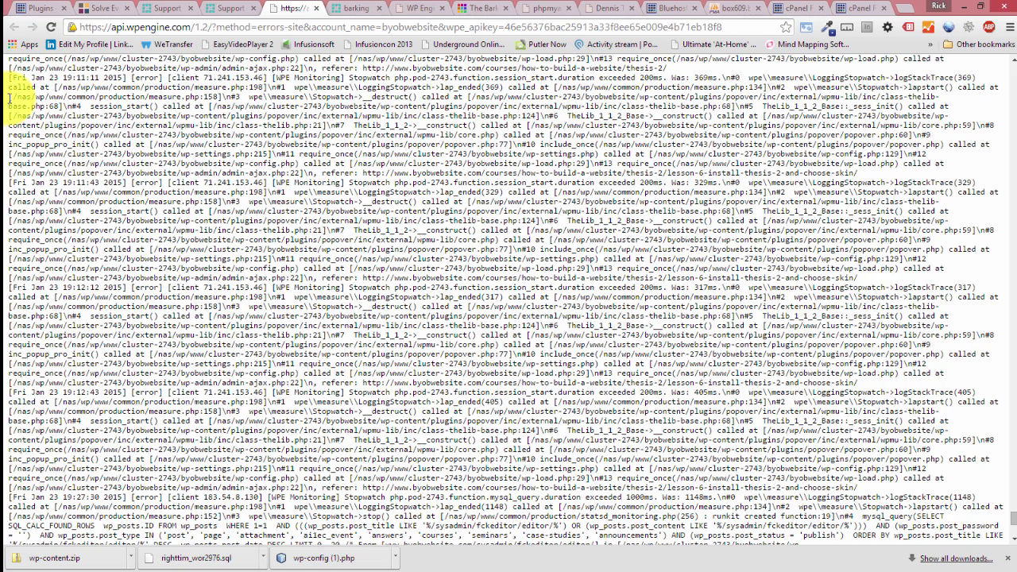
Highlight the stack trace of the Jan 23 19:11:11 log entry through its referer URL, and clear the selection.
{"action": "left_click_drag", "start_coordinate": [12, 99], "coordinate": [261, 99]}
{"action": "left_click_drag", "start_coordinate": [364, 107], "coordinate": [874, 106]}
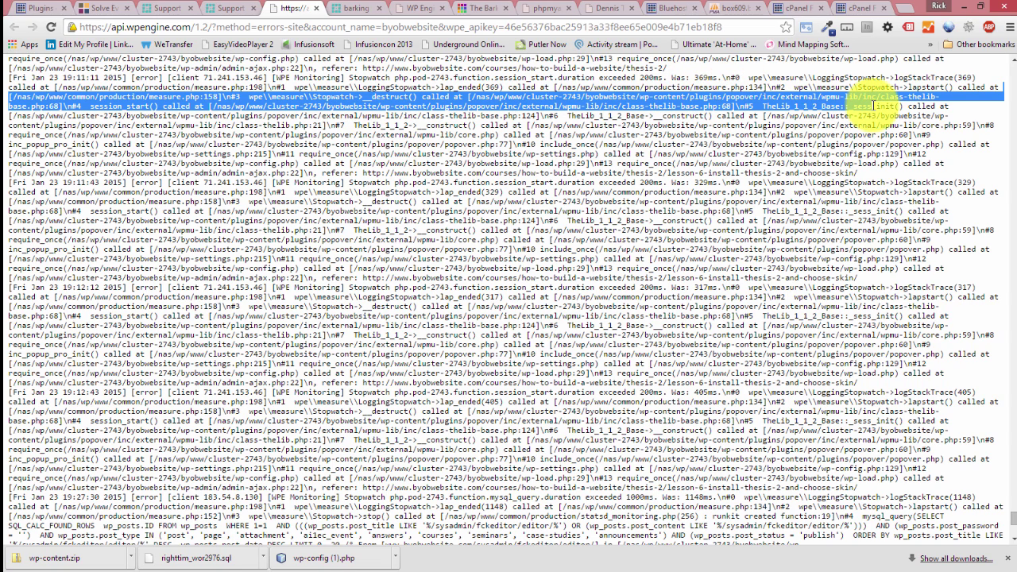
{"action": "left_click_drag", "start_coordinate": [874, 105], "coordinate": [936, 151]}
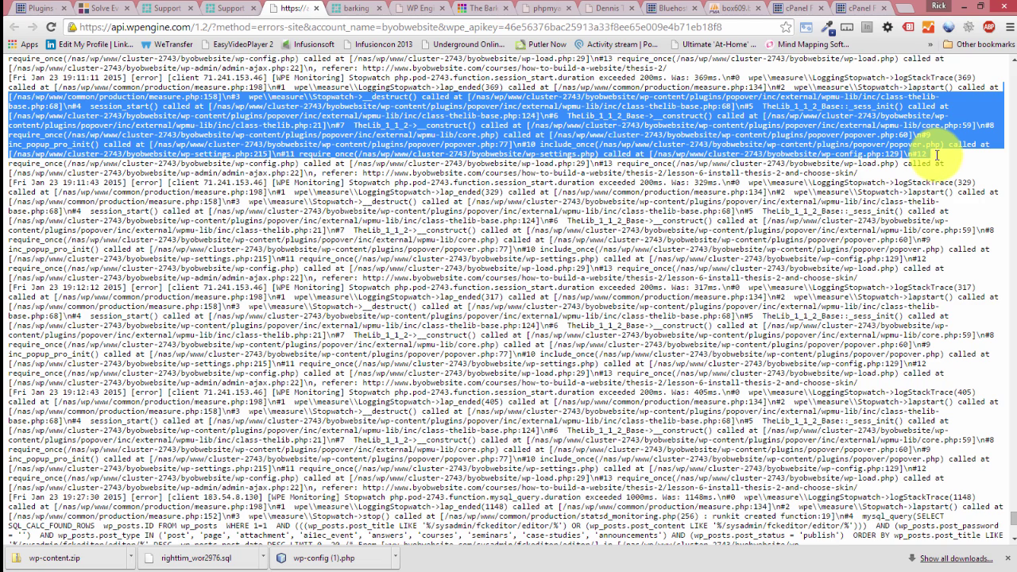
{"action": "left_click_drag", "start_coordinate": [938, 156], "coordinate": [939, 161]}
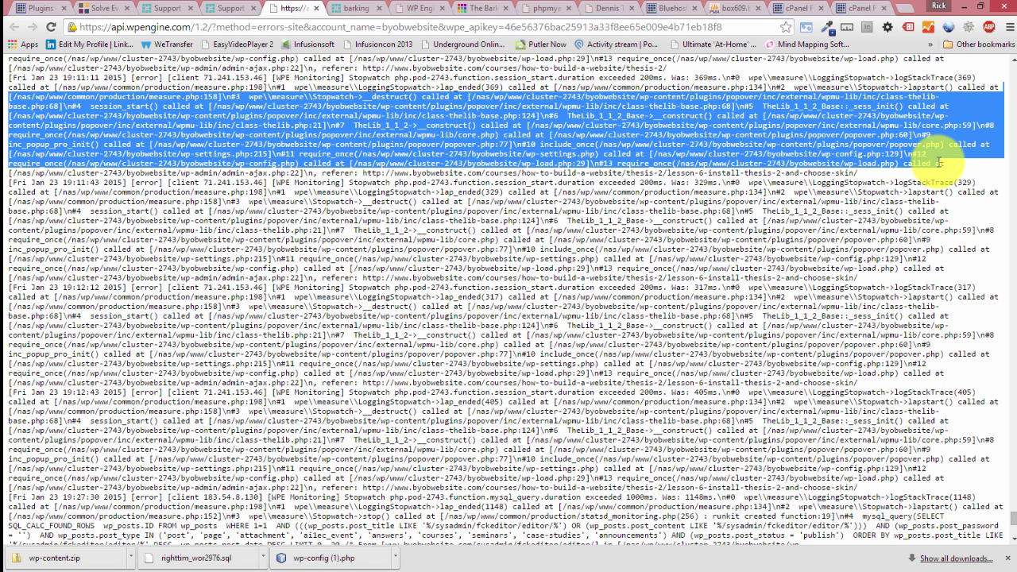
{"action": "left_click_drag", "start_coordinate": [939, 163], "coordinate": [942, 171]}
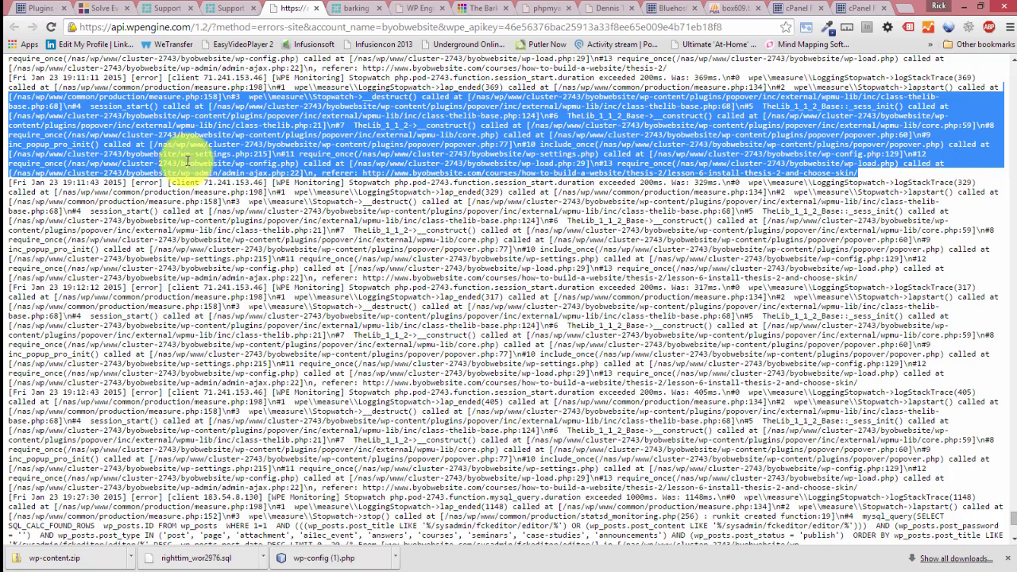
{"action": "scroll", "coordinate": [104, 187], "scroll_direction": "up", "scroll_amount": 1}
{"action": "scroll", "coordinate": [88, 199], "scroll_direction": "up", "scroll_amount": 3}
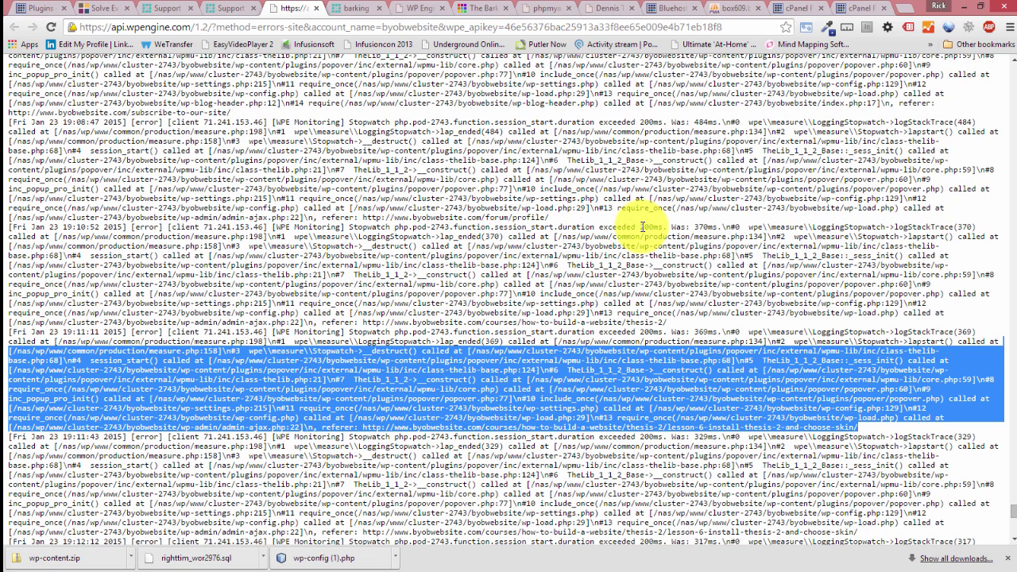
{"action": "left_click", "coordinate": [695, 228]}
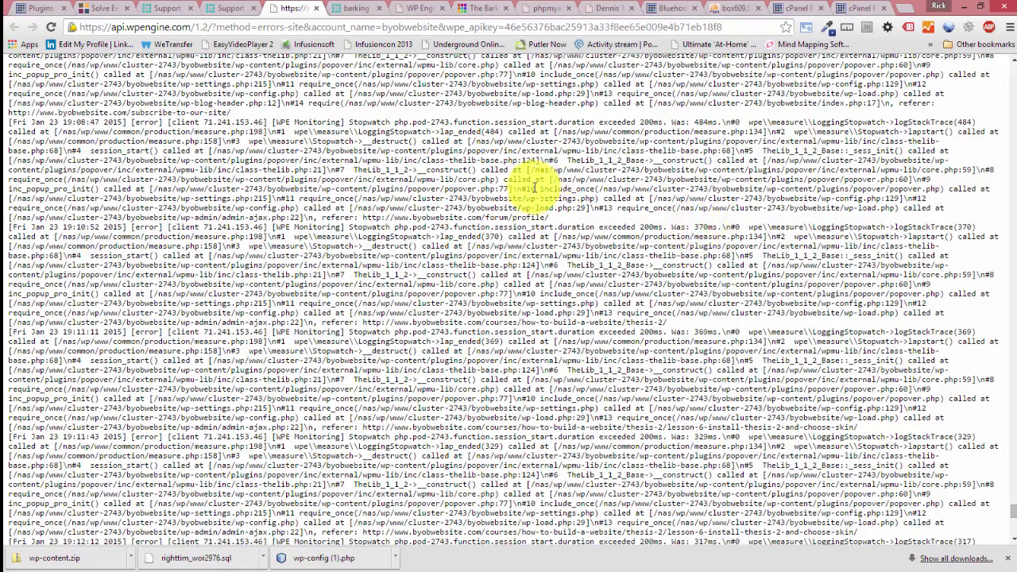
Examine the earlier error log entries, working back from Jan 23 19:08 to about 14:07.
{"action": "scroll", "coordinate": [475, 196], "scroll_direction": "up", "scroll_amount": 15}
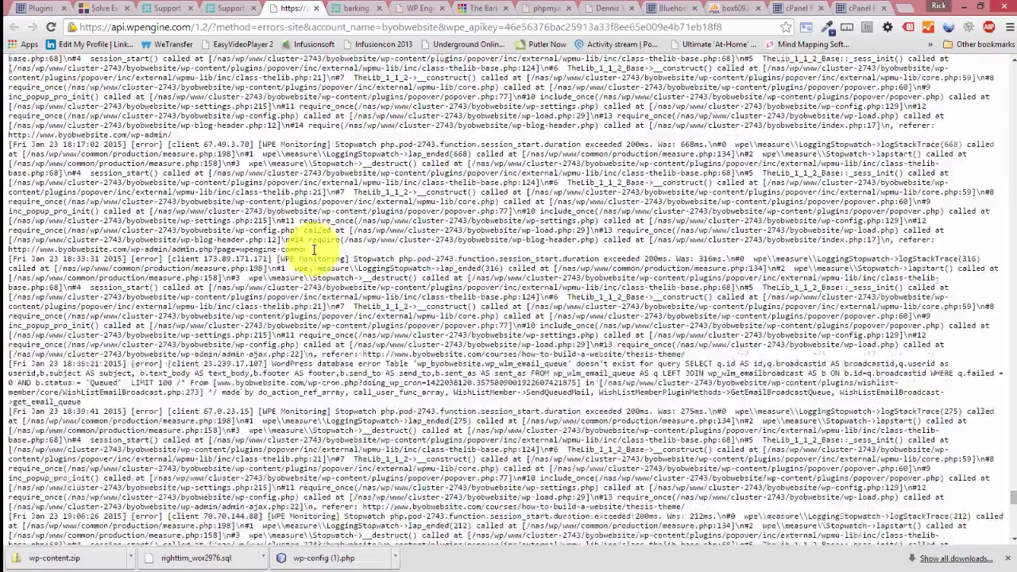
{"action": "scroll", "coordinate": [308, 251], "scroll_direction": "up", "scroll_amount": 1}
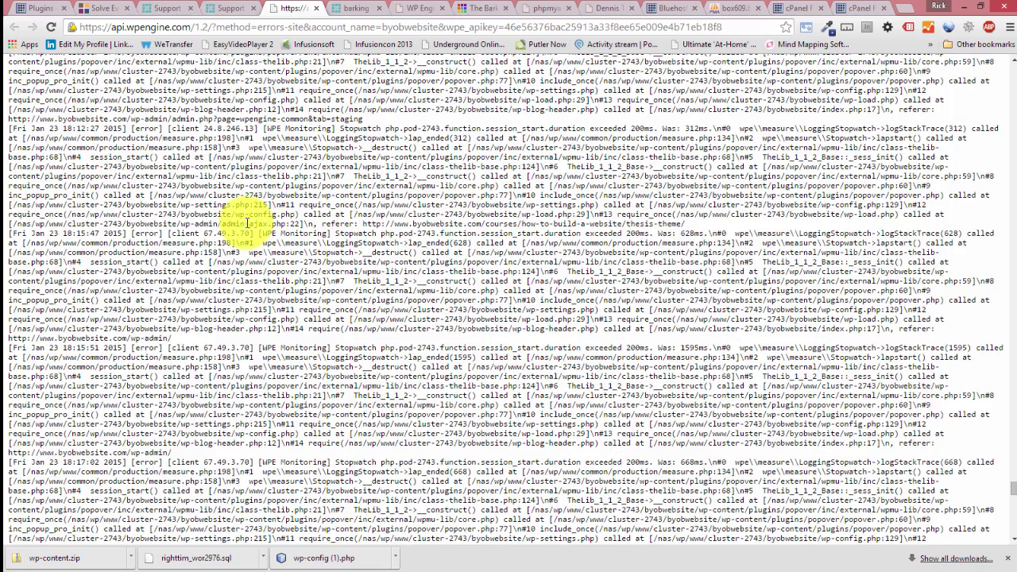
{"action": "scroll", "coordinate": [257, 268], "scroll_direction": "up", "scroll_amount": 2}
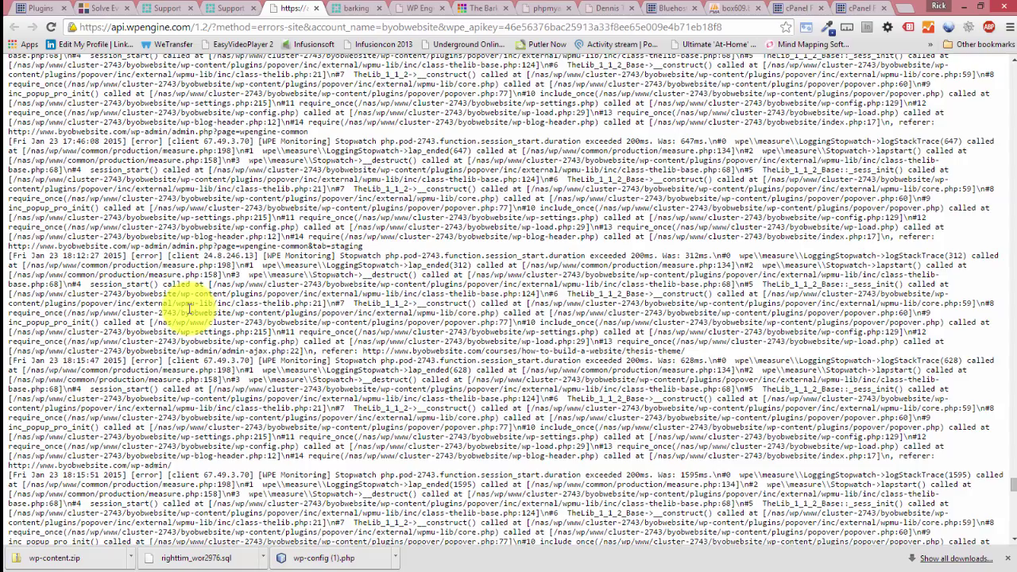
{"action": "scroll", "coordinate": [189, 308], "scroll_direction": "up", "scroll_amount": 5}
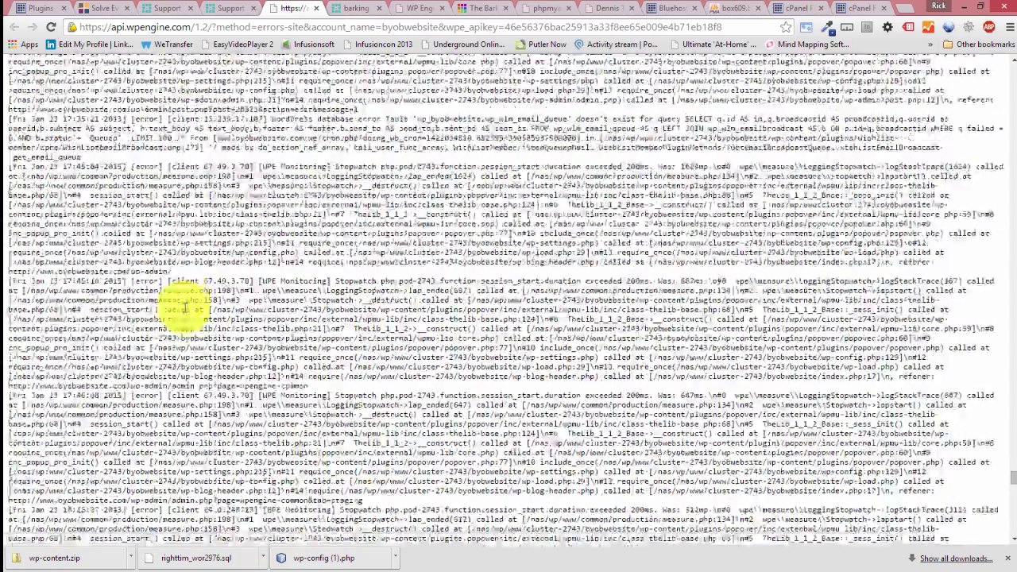
{"action": "scroll", "coordinate": [163, 350], "scroll_direction": "up", "scroll_amount": 5}
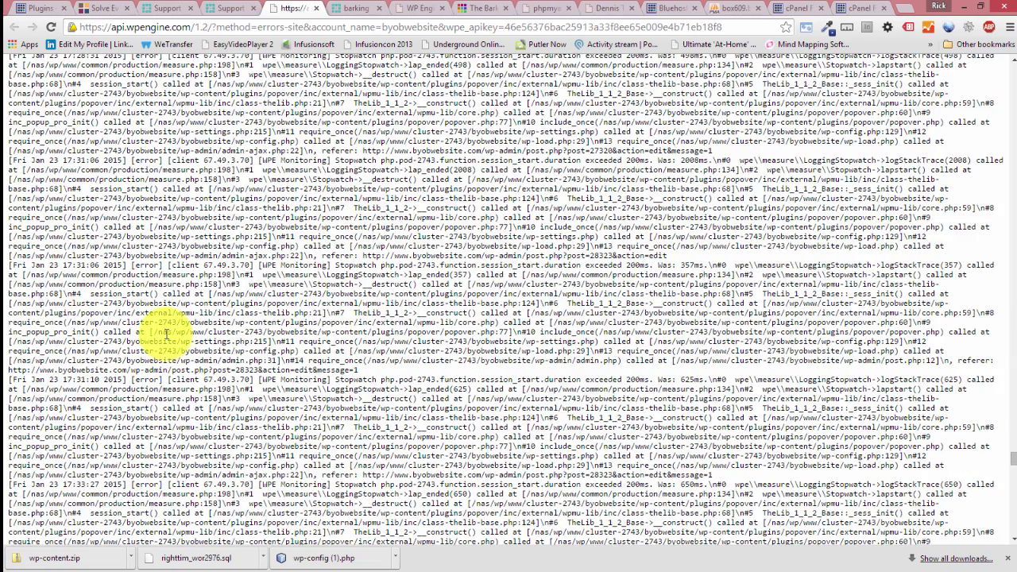
{"action": "scroll", "coordinate": [166, 338], "scroll_direction": "up", "scroll_amount": 5}
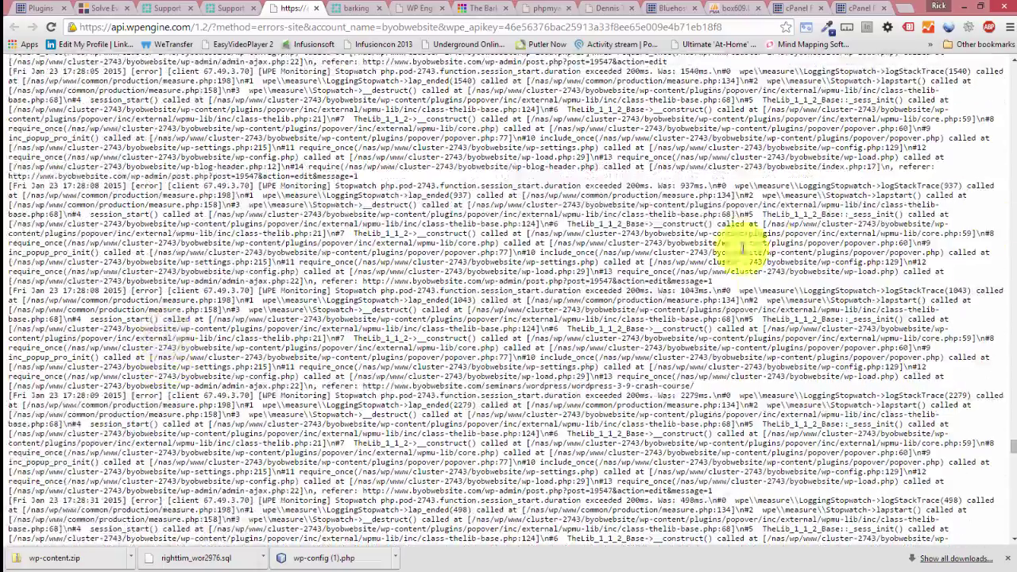
{"action": "scroll", "coordinate": [708, 251], "scroll_direction": "up", "scroll_amount": 5}
{"action": "scroll", "coordinate": [720, 251], "scroll_direction": "up", "scroll_amount": 10}
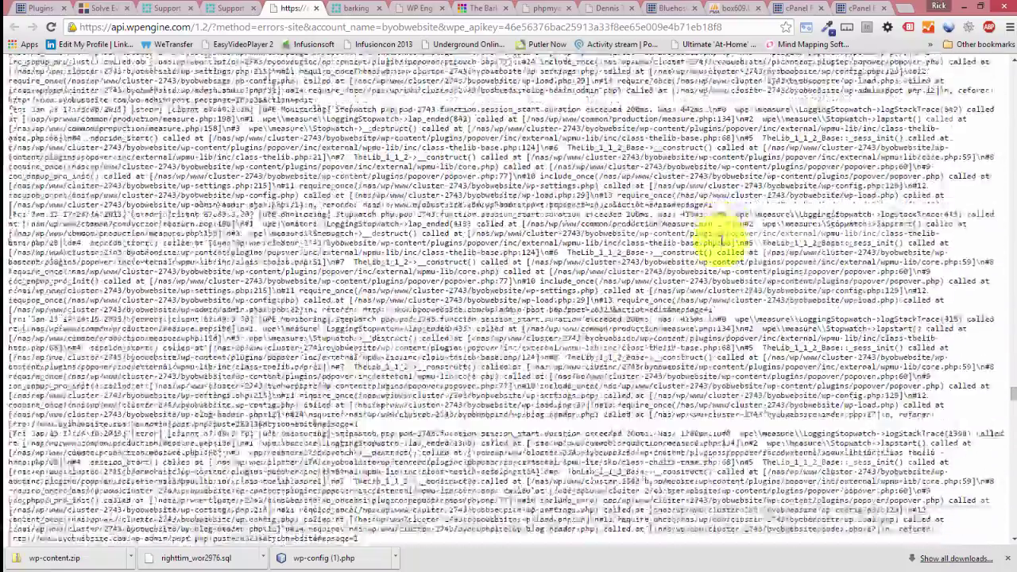
{"action": "scroll", "coordinate": [723, 250], "scroll_direction": "up", "scroll_amount": 10}
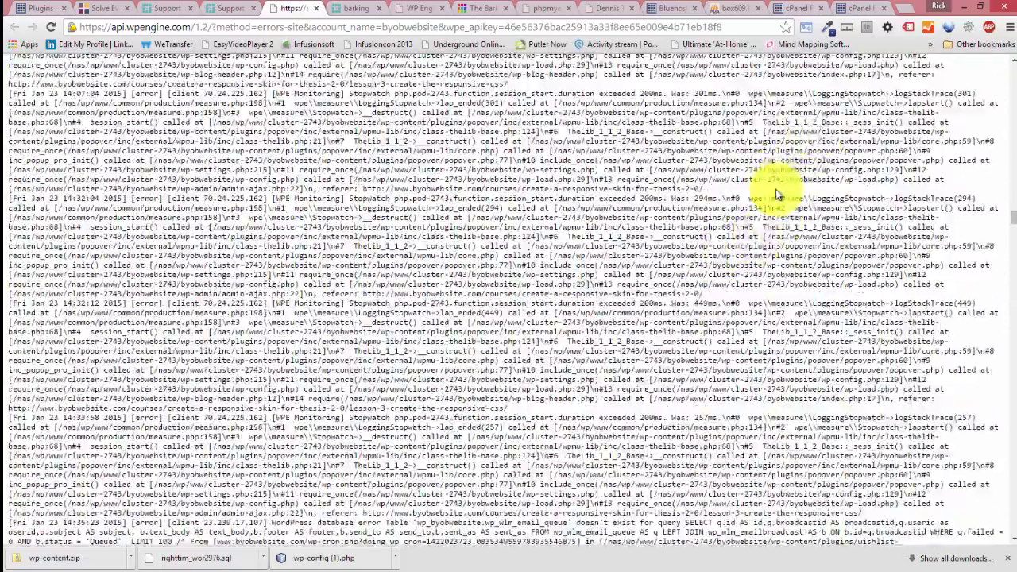
Search the error log for "WLM", review the log, and close its browser tab.
{"action": "key", "text": "ctrl+f"}
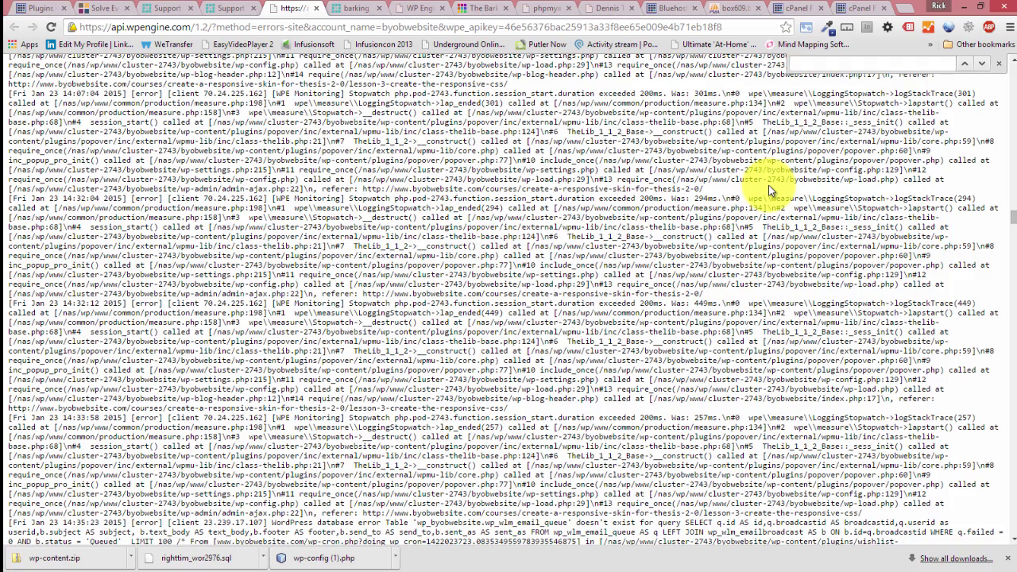
{"action": "type", "text": "WLM"}
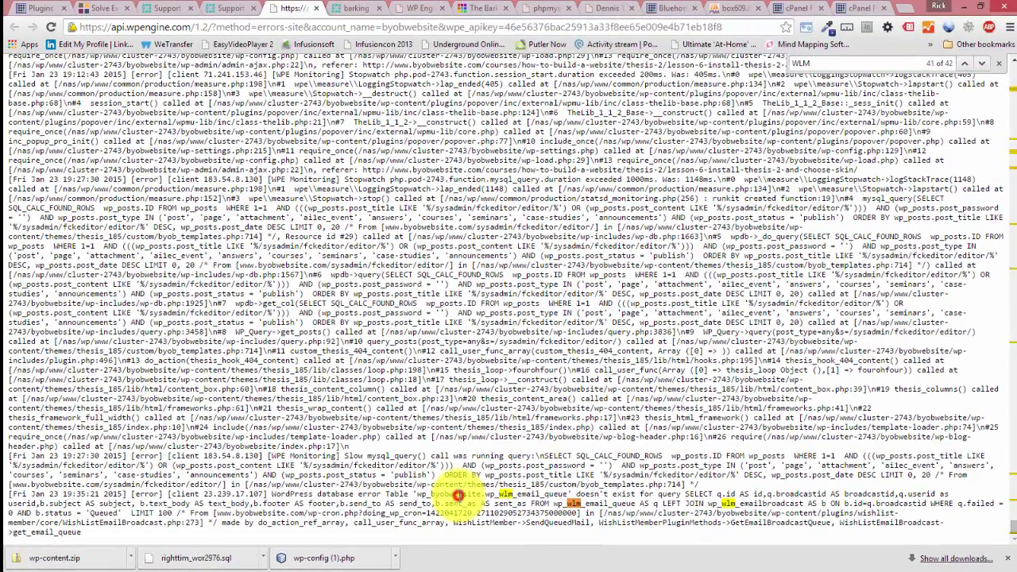
{"action": "scroll", "coordinate": [421, 463], "scroll_direction": "up", "scroll_amount": 15}
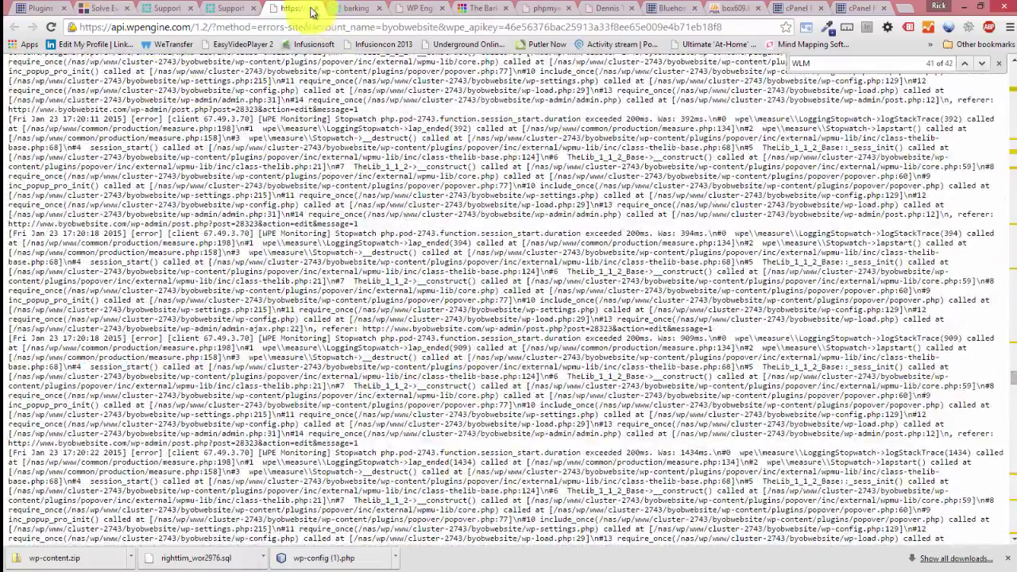
{"action": "left_click", "coordinate": [313, 8]}
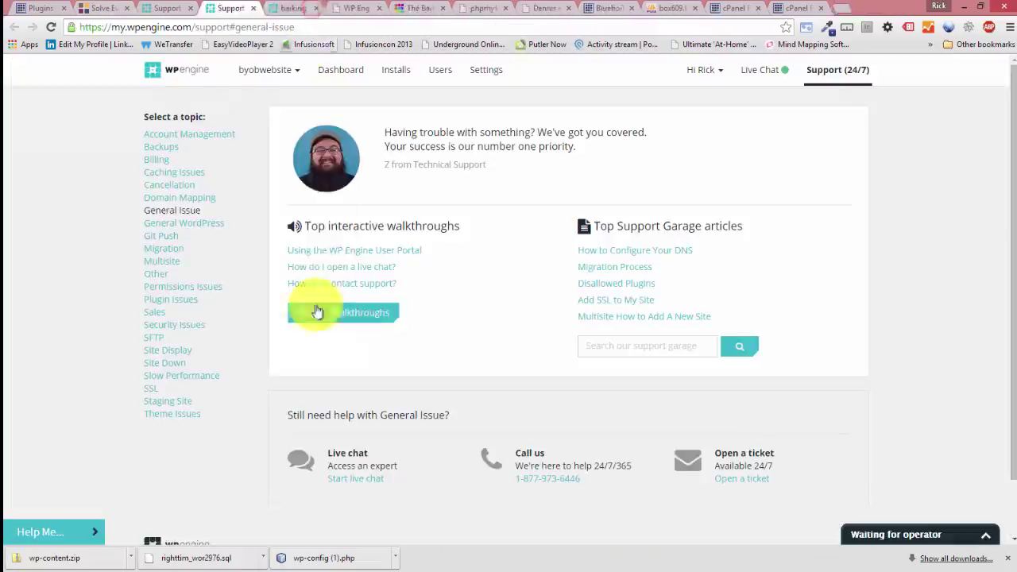
Return to the byobwebsite seminar page and run Empty Caches from the WP Engine Quick Links.
{"action": "left_click", "coordinate": [174, 8]}
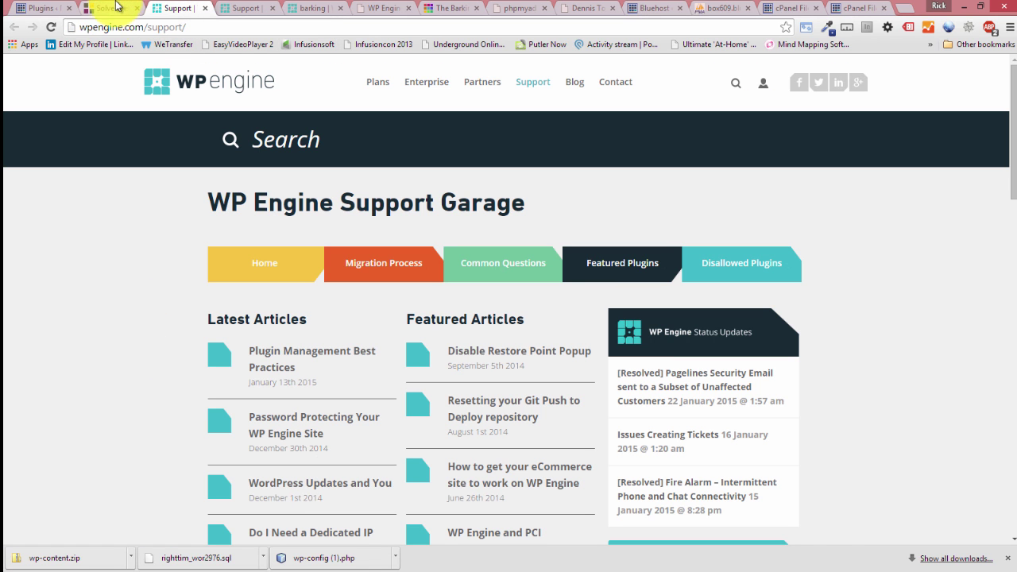
{"action": "left_click", "coordinate": [127, 8]}
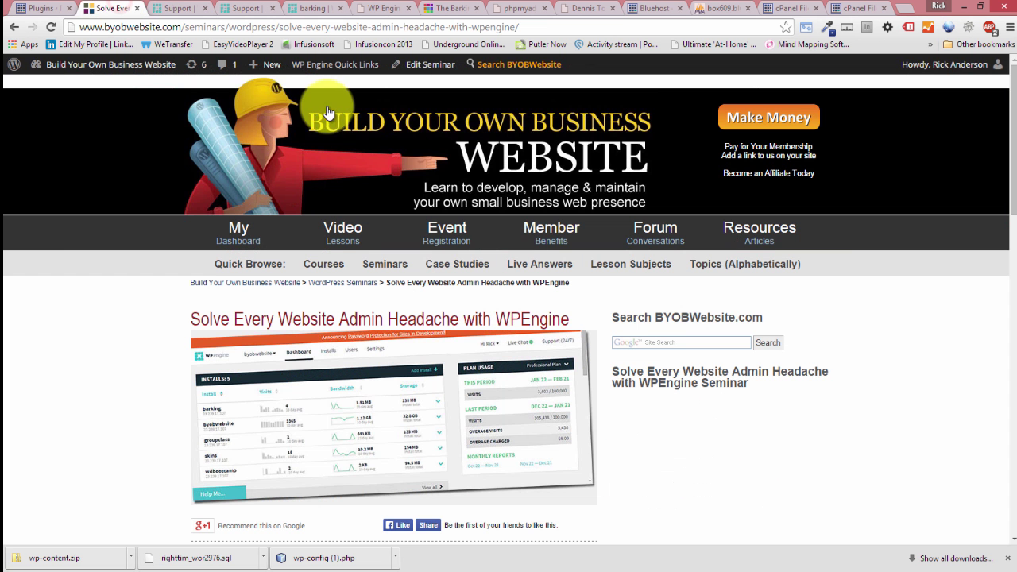
{"action": "mouse_move", "coordinate": [352, 63]}
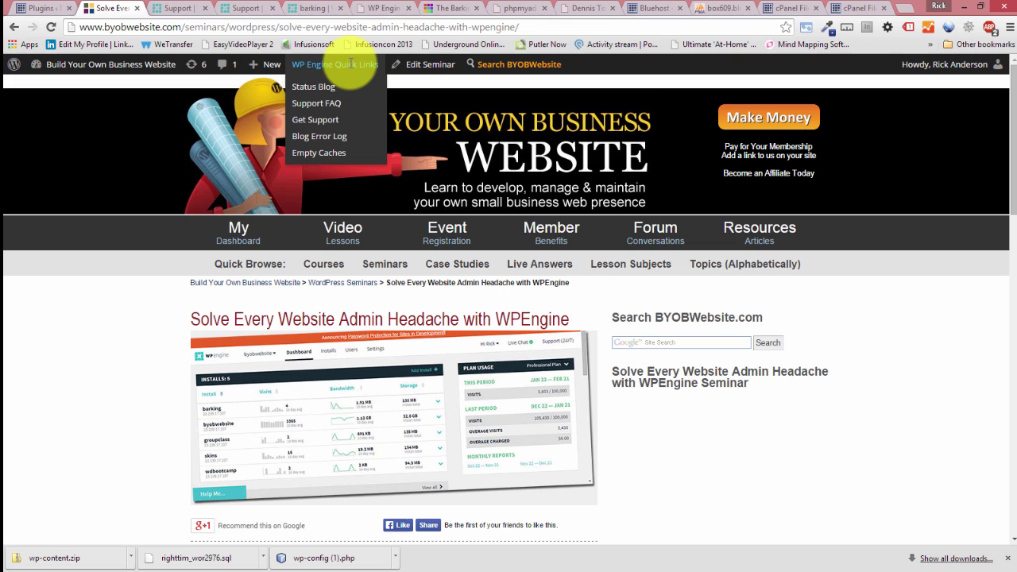
{"action": "left_click", "coordinate": [334, 153]}
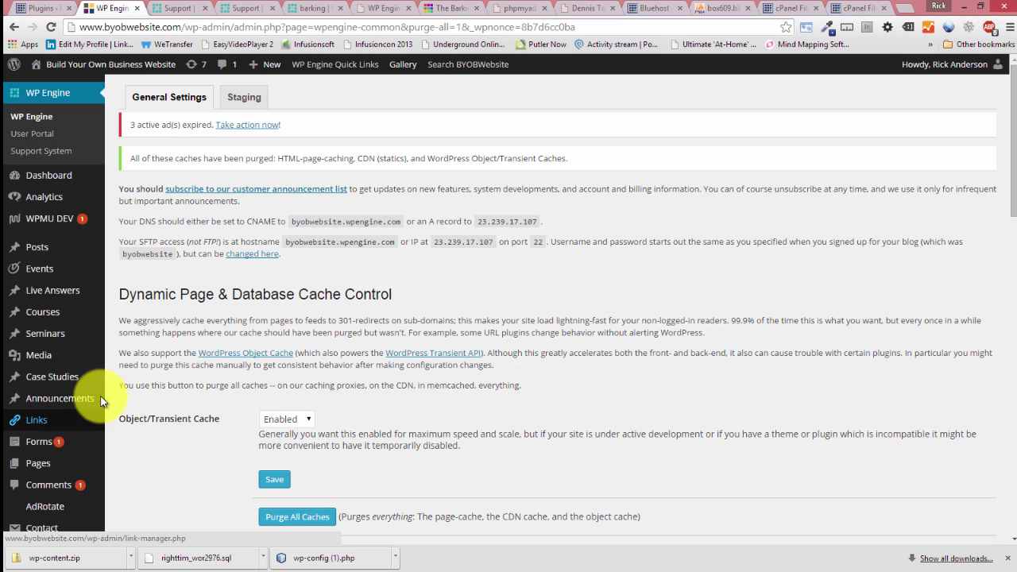
Purge all caches from the cache controls in WP Engine's General Settings and accept the confirmation.
{"action": "scroll", "coordinate": [496, 229], "scroll_direction": "down", "scroll_amount": 3}
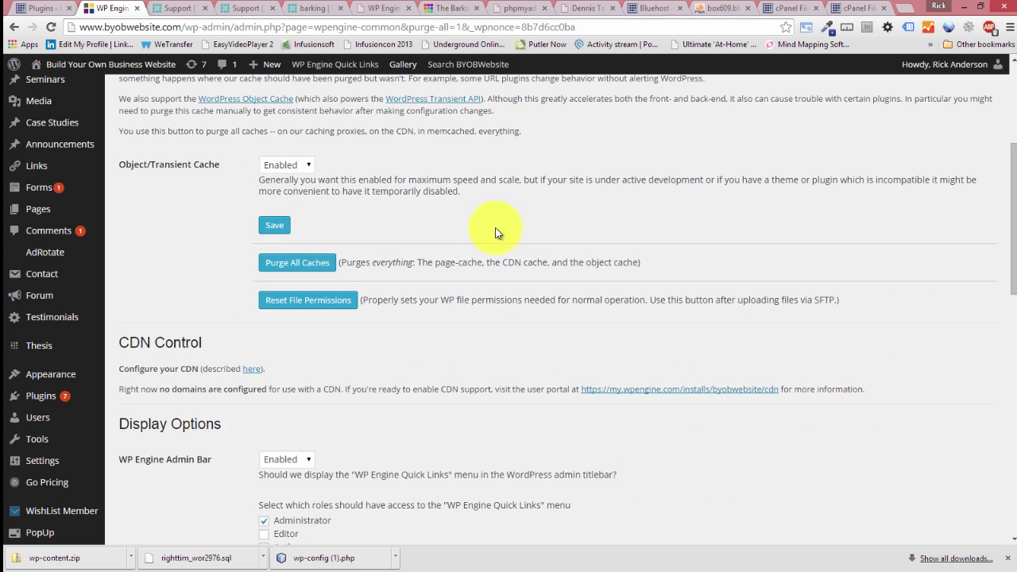
{"action": "left_click", "coordinate": [301, 270]}
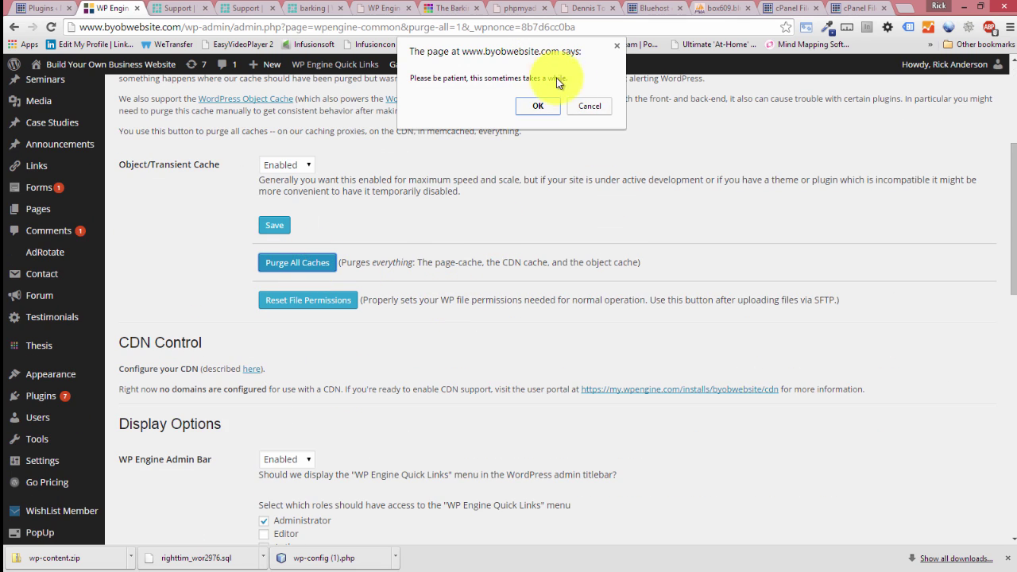
{"action": "left_click", "coordinate": [532, 109]}
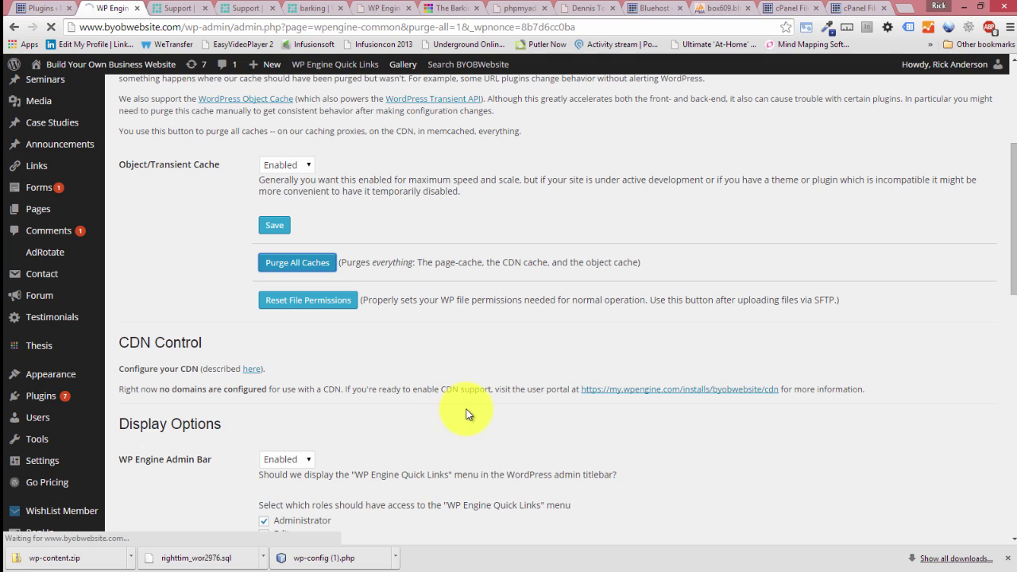